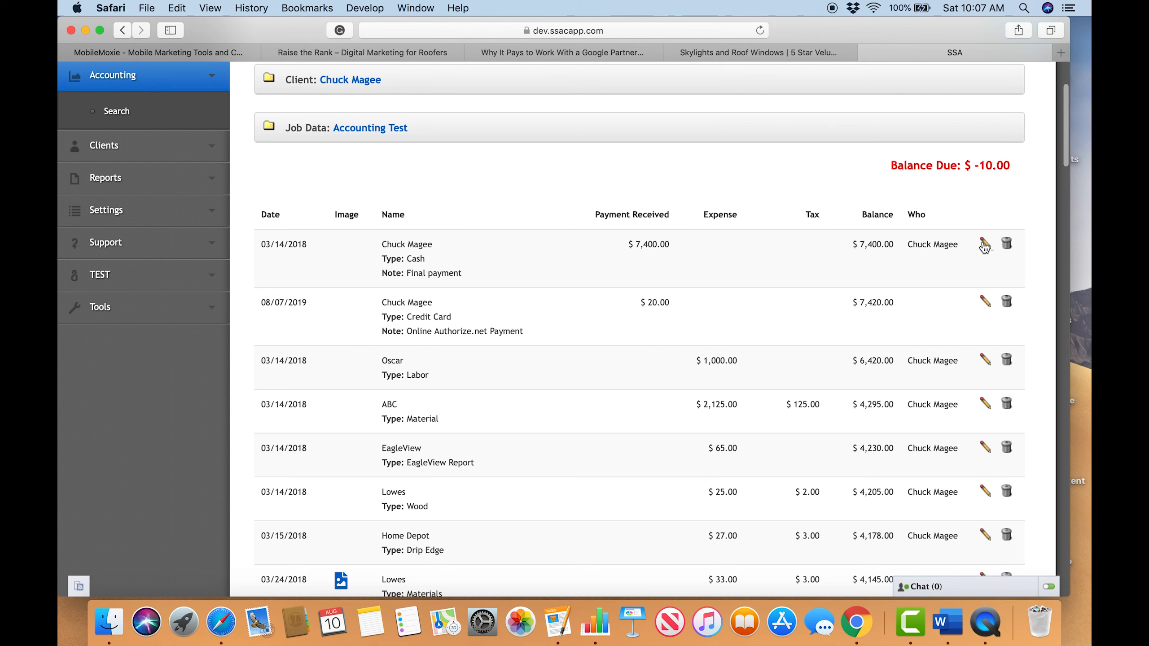
Assign the $7,400.00 cash payment to the $7,410.00 invoice and update the accounting record.
{"action": "scroll", "coordinate": [368, 285], "scroll_direction": "down", "scroll_amount": 3}
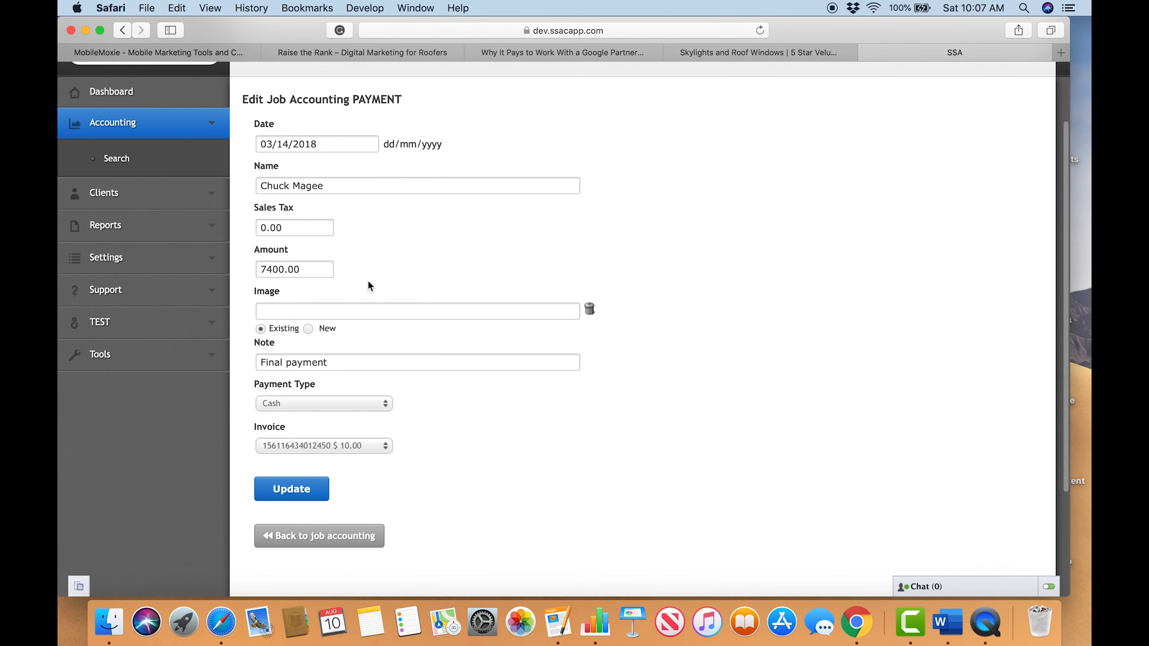
{"action": "left_click", "coordinate": [356, 446]}
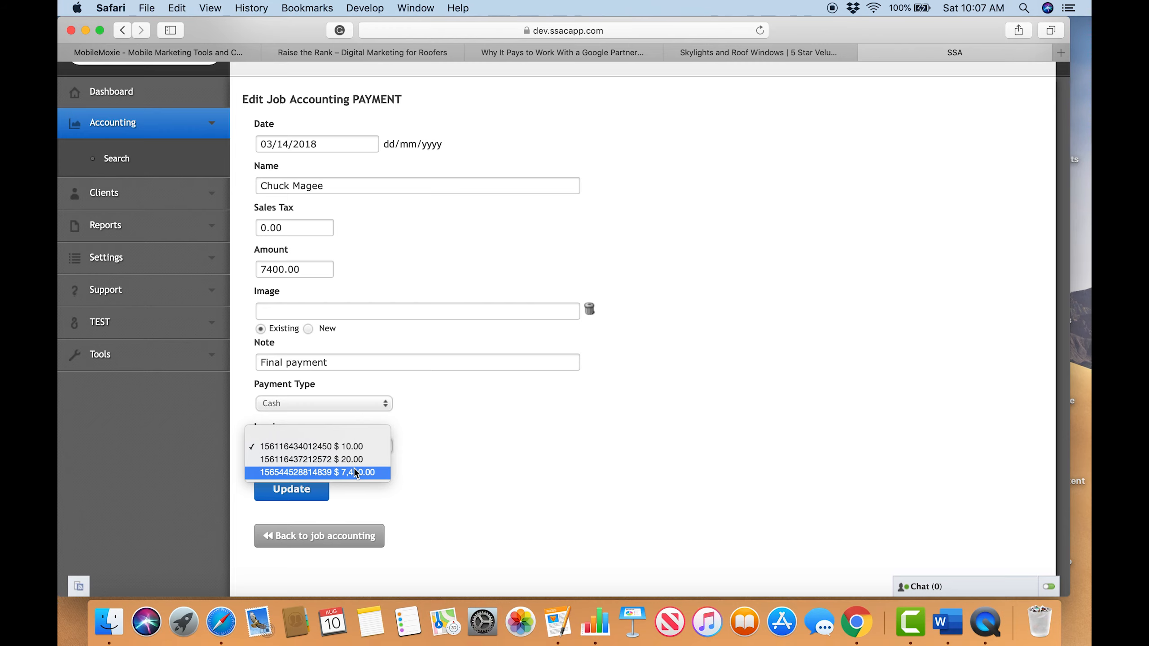
{"action": "left_click", "coordinate": [354, 472]}
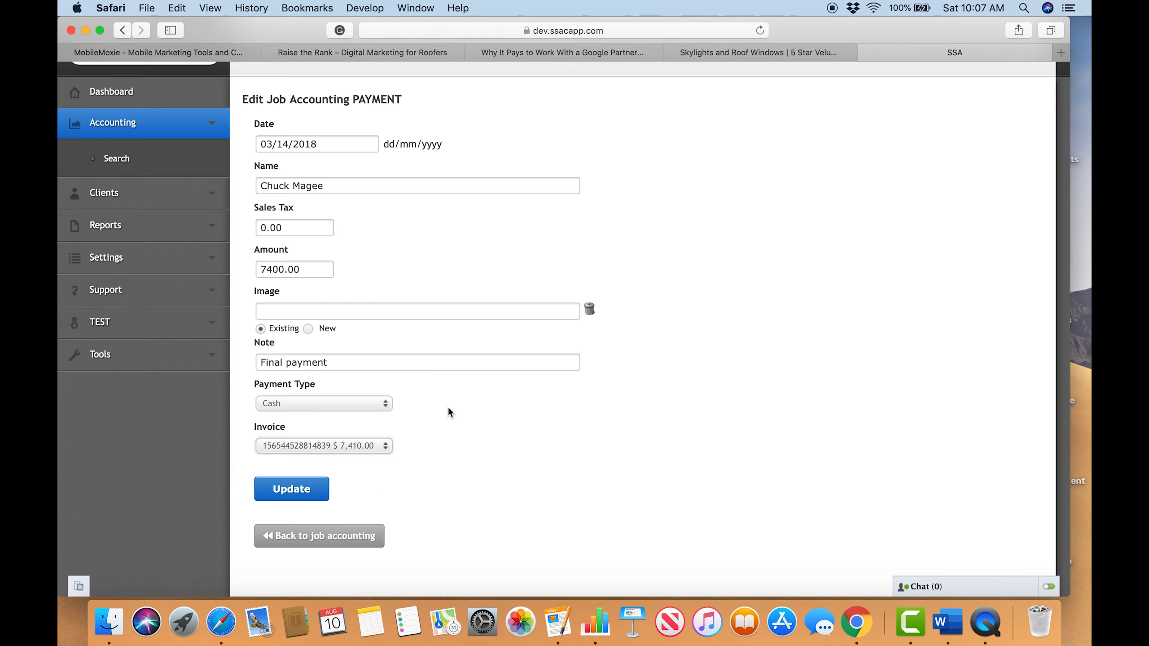
{"action": "scroll", "coordinate": [447, 406], "scroll_direction": "down", "scroll_amount": 1}
{"action": "left_click", "coordinate": [291, 470]}
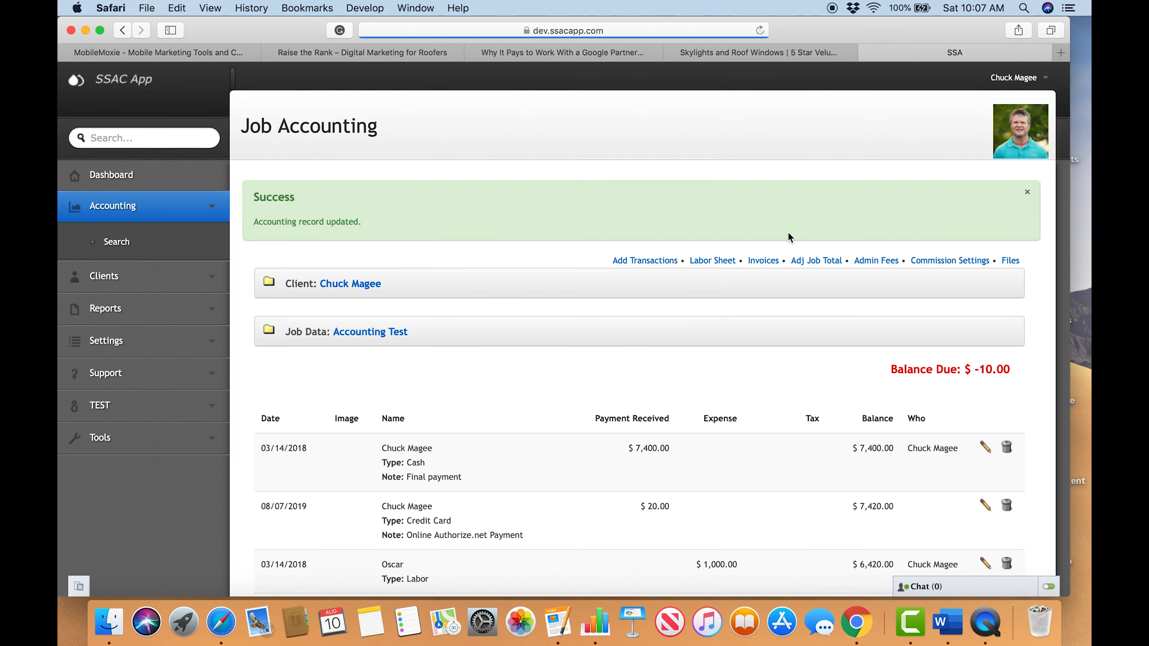
Open the job's $7,410.00 invoice and autofill its line items.
{"action": "left_click", "coordinate": [774, 260]}
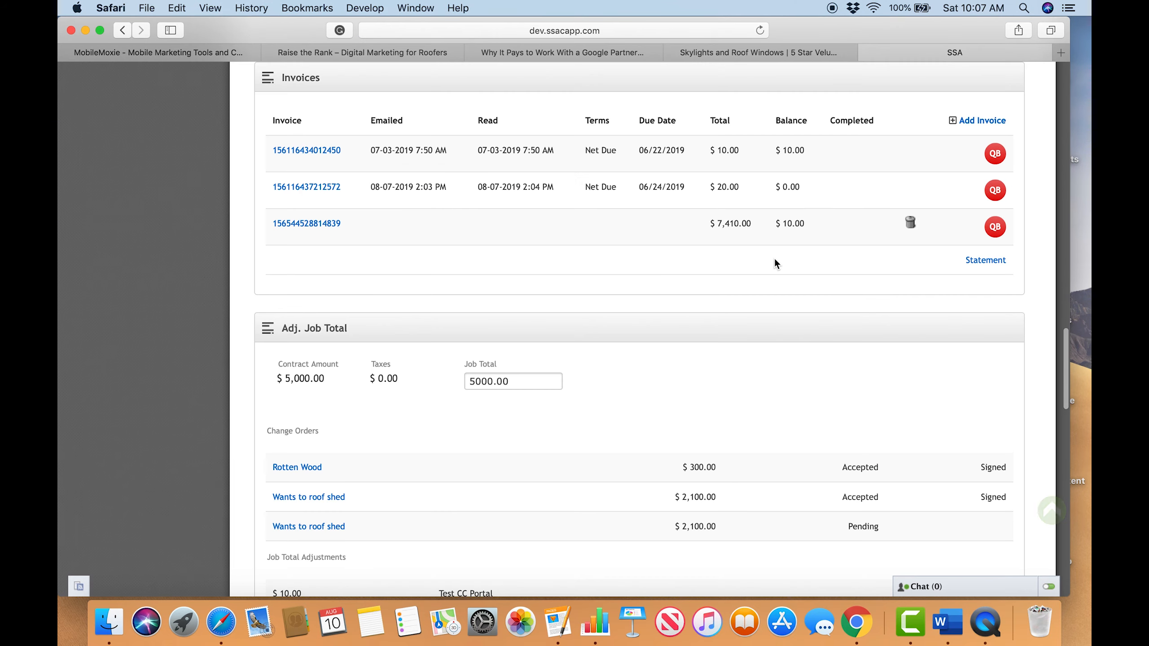
{"action": "left_click", "coordinate": [335, 226]}
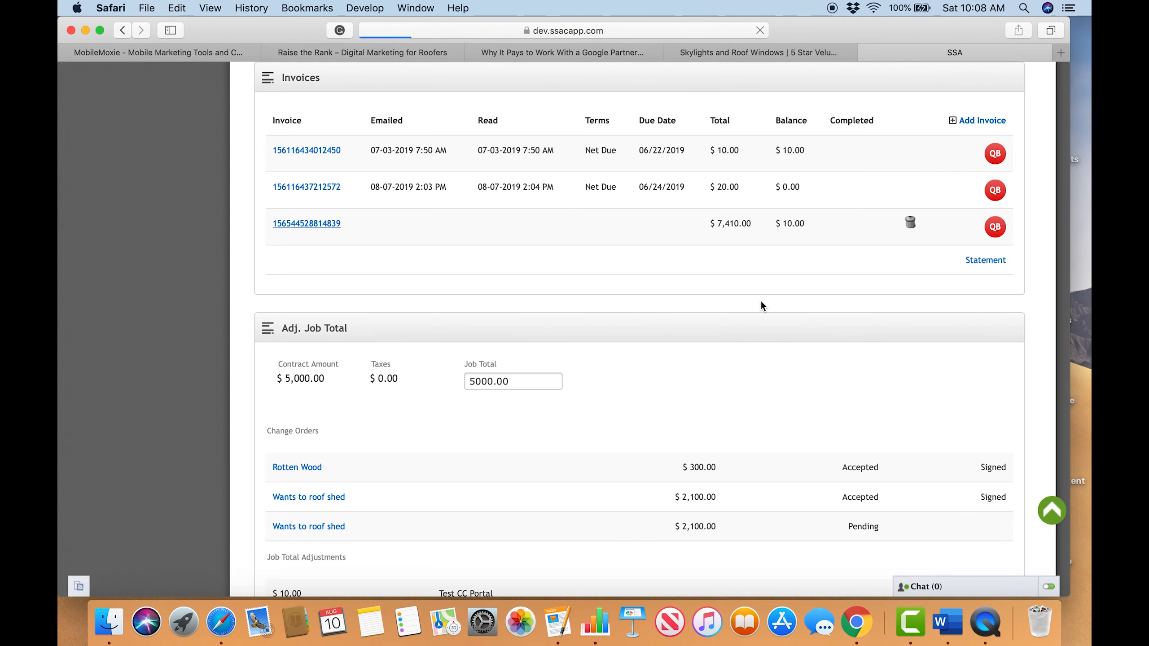
{"action": "scroll", "coordinate": [500, 434], "scroll_direction": "down", "scroll_amount": 10}
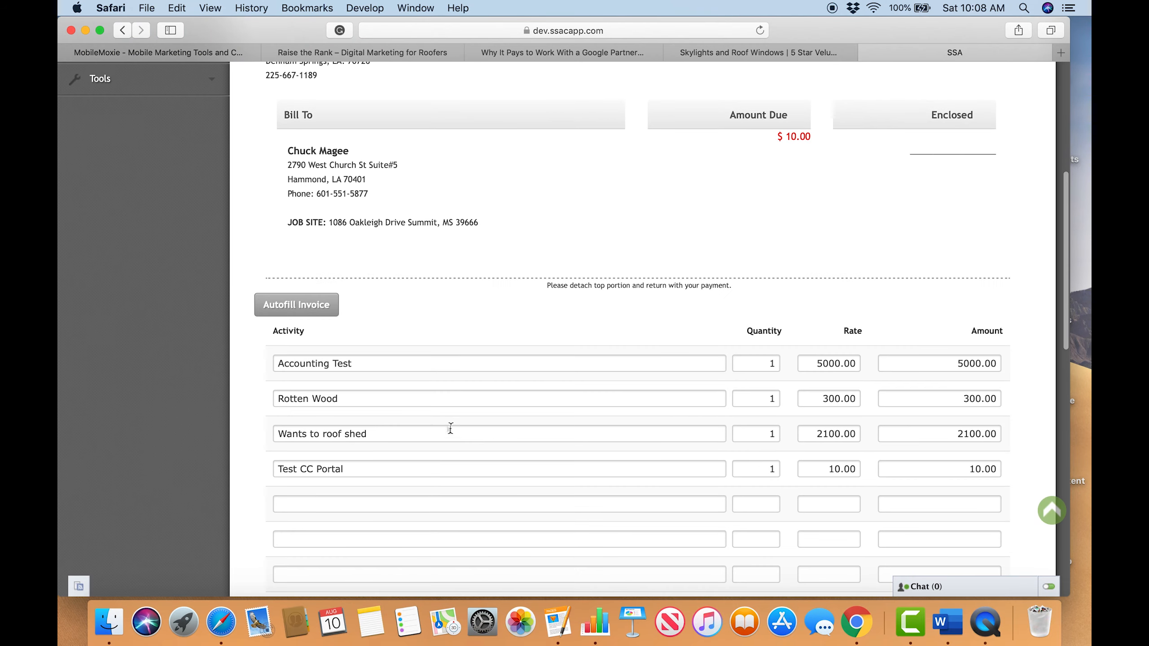
{"action": "left_click", "coordinate": [324, 308]}
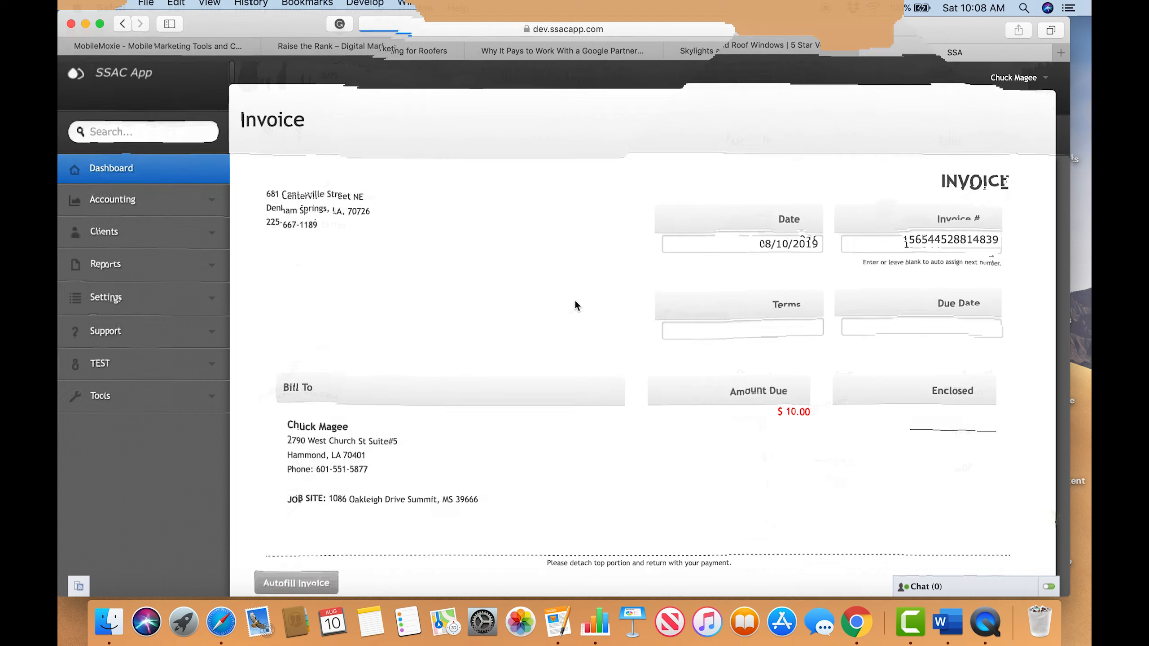
Set the invoice terms to Net Due and the due date to 08/10/2019.
{"action": "left_click", "coordinate": [778, 329]}
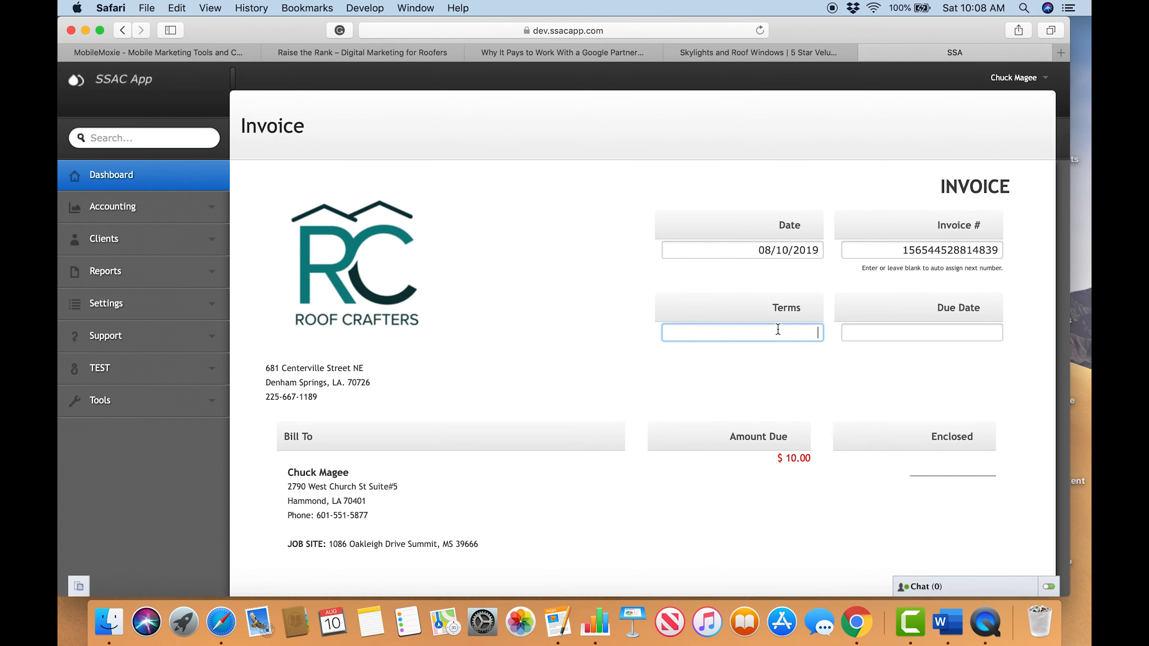
{"action": "type", "text": "Net Due"}
{"action": "left_click", "coordinate": [903, 326]}
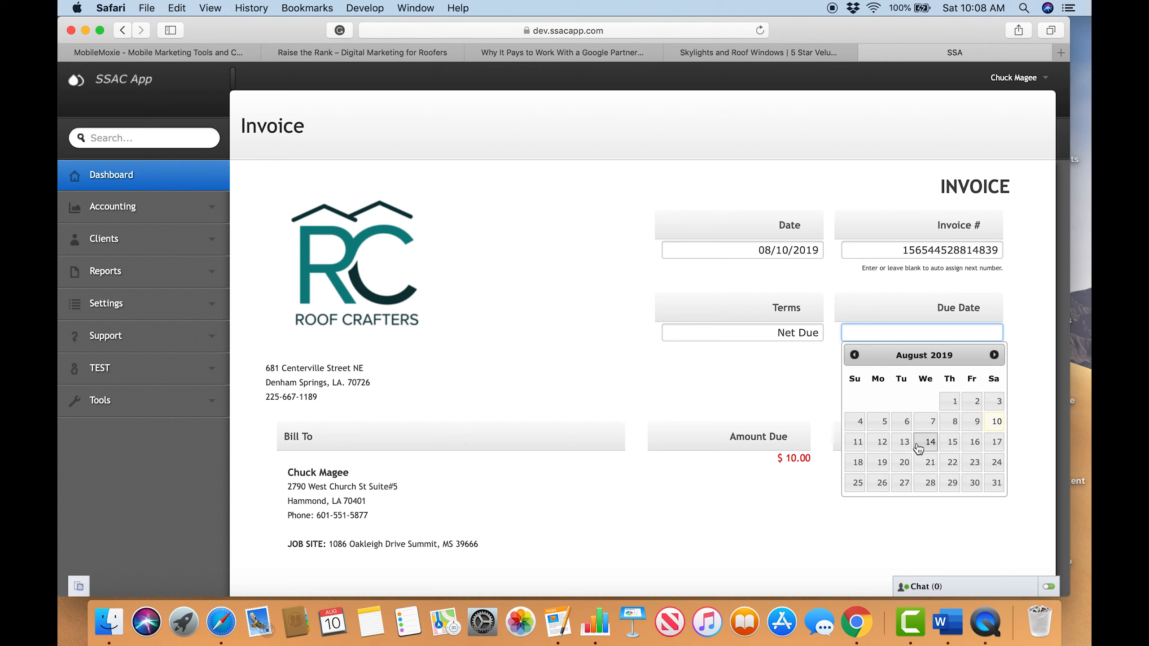
{"action": "left_click", "coordinate": [995, 423]}
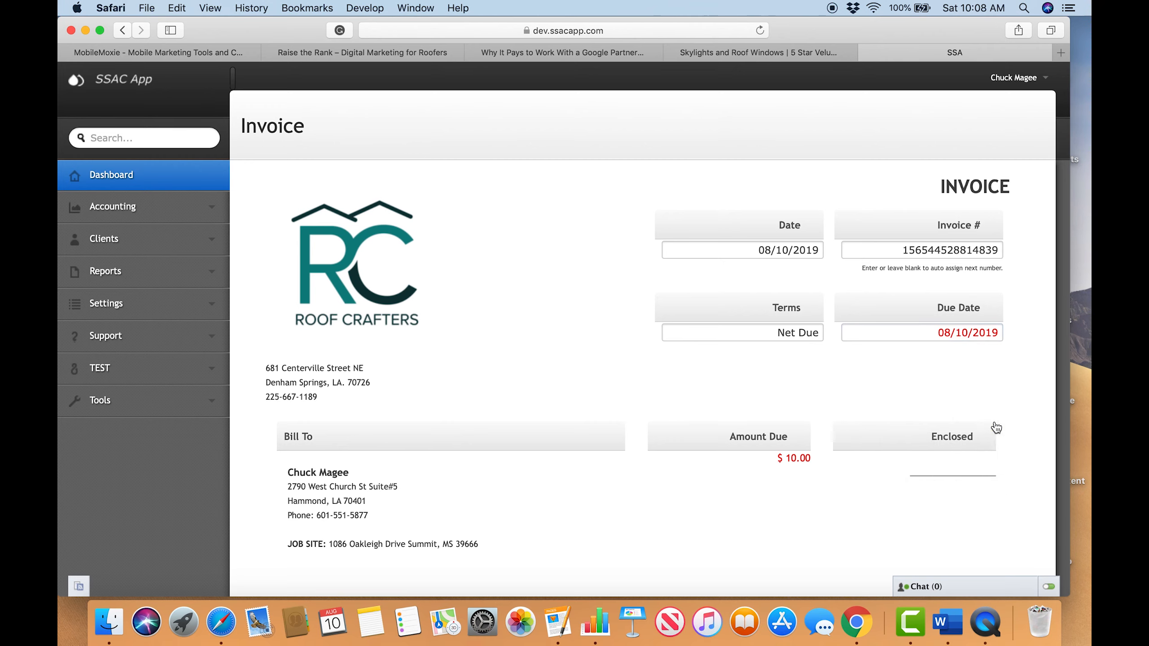
Review the invoice's amount due, activity lines, total, applied payments and balance.
{"action": "scroll", "coordinate": [655, 343], "scroll_direction": "down", "scroll_amount": 10}
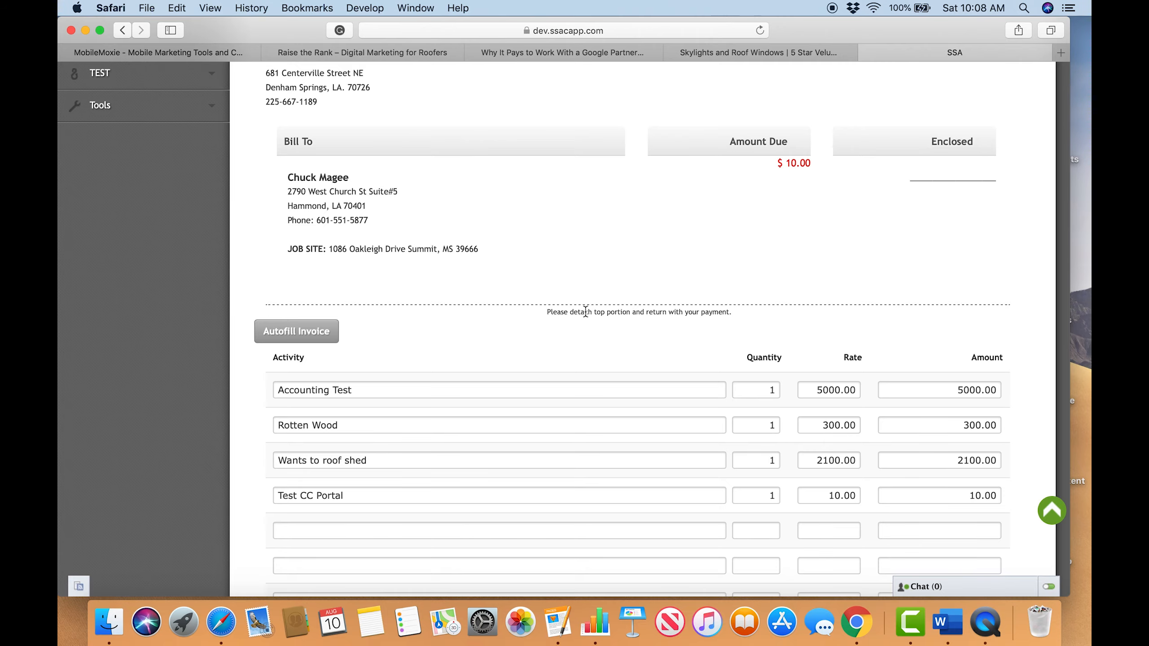
{"action": "scroll", "coordinate": [586, 311], "scroll_direction": "up", "scroll_amount": 1}
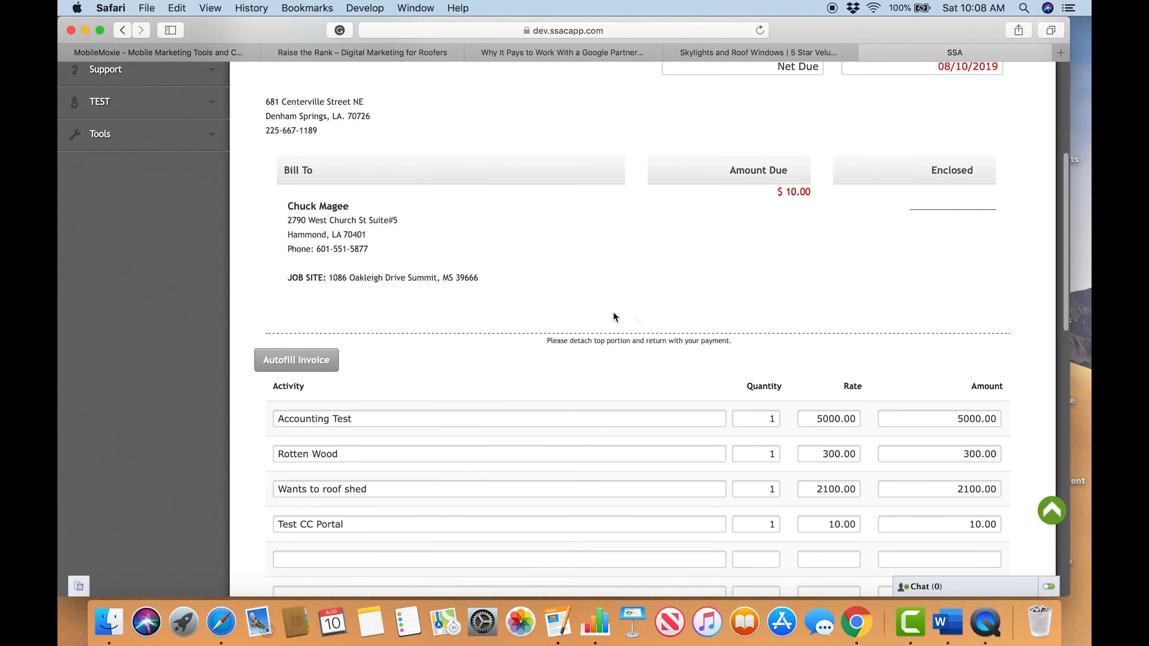
{"action": "scroll", "coordinate": [683, 306], "scroll_direction": "up", "scroll_amount": 1}
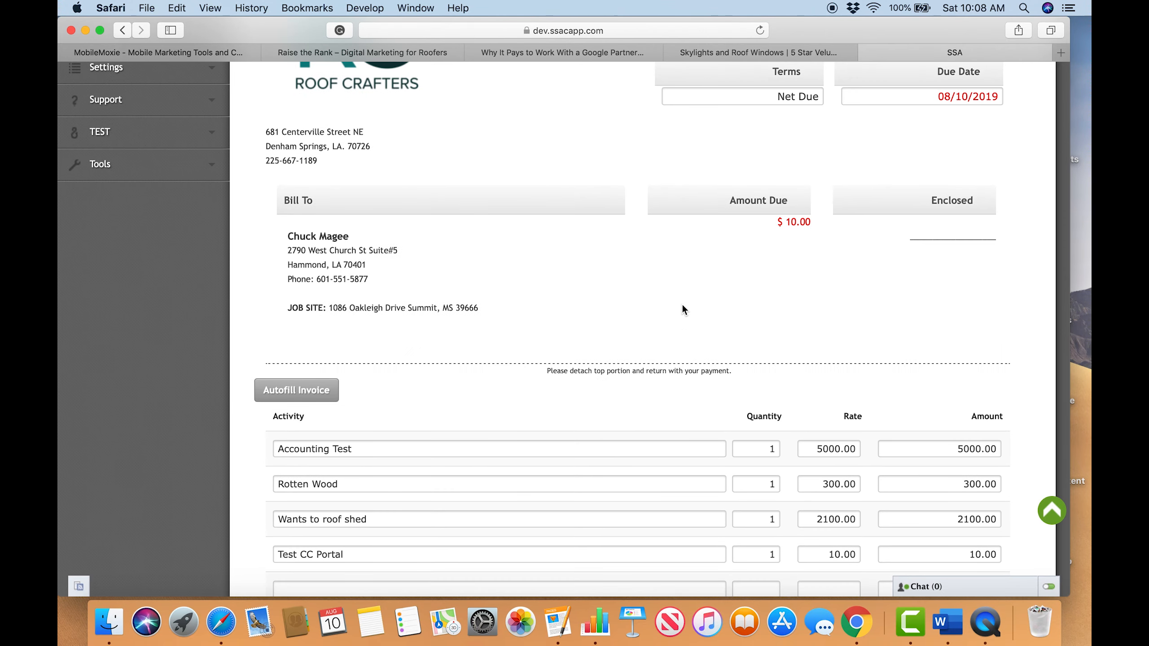
{"action": "scroll", "coordinate": [683, 306], "scroll_direction": "down", "scroll_amount": 15}
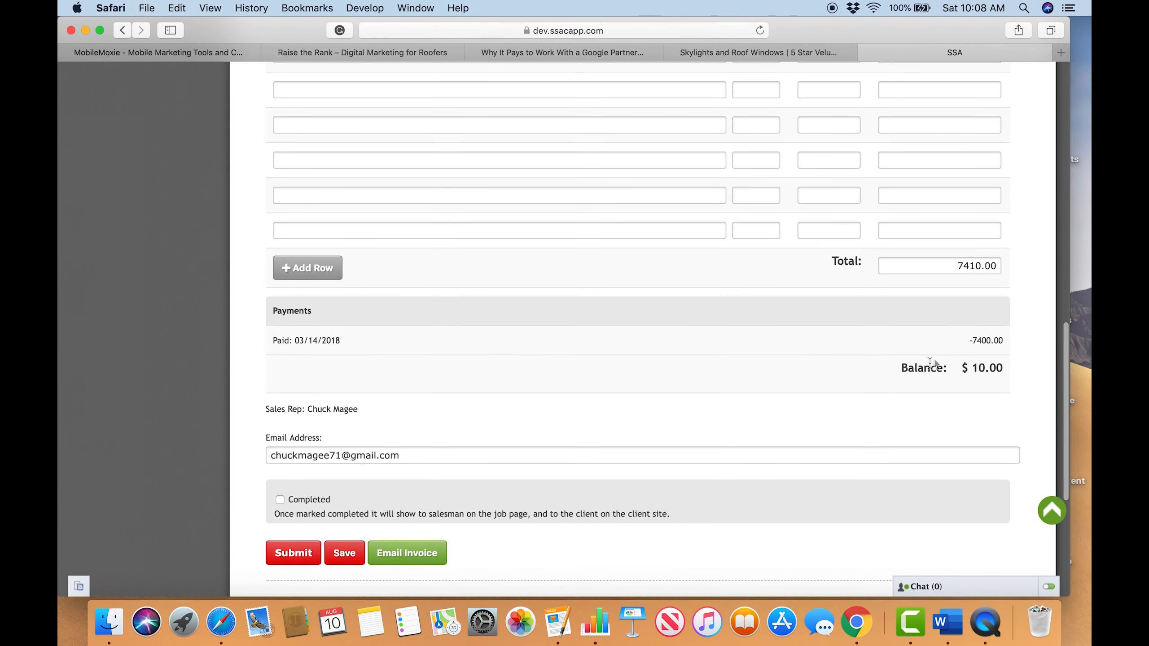
{"action": "scroll", "coordinate": [749, 363], "scroll_direction": "up", "scroll_amount": 8}
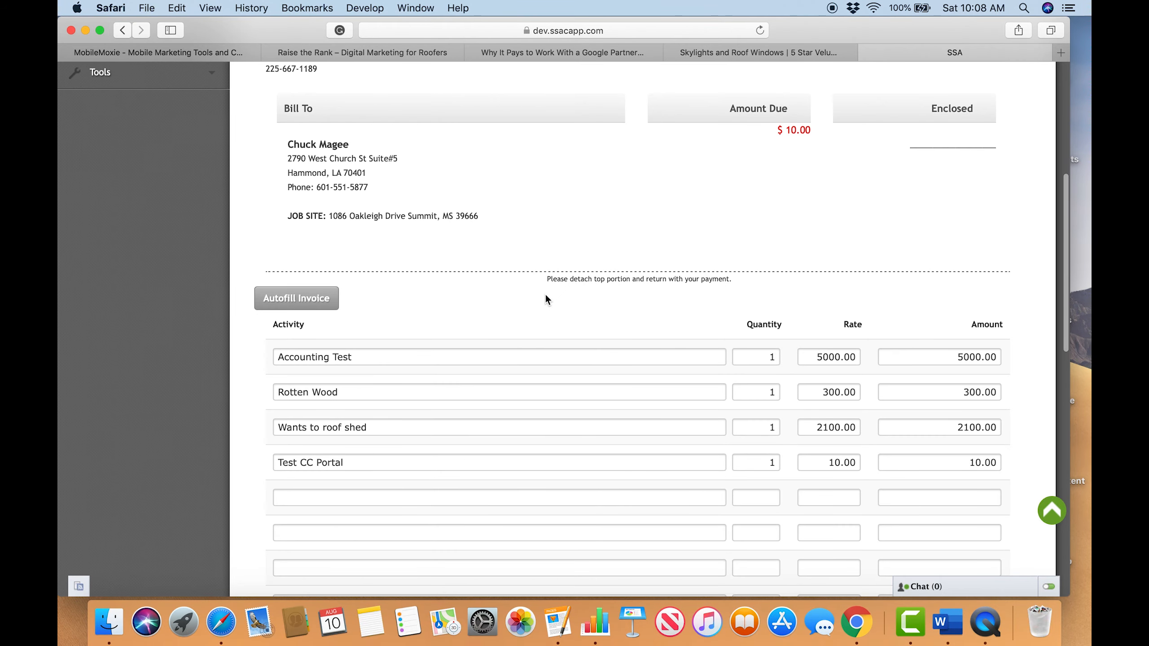
{"action": "scroll", "coordinate": [546, 299], "scroll_direction": "down", "scroll_amount": 3}
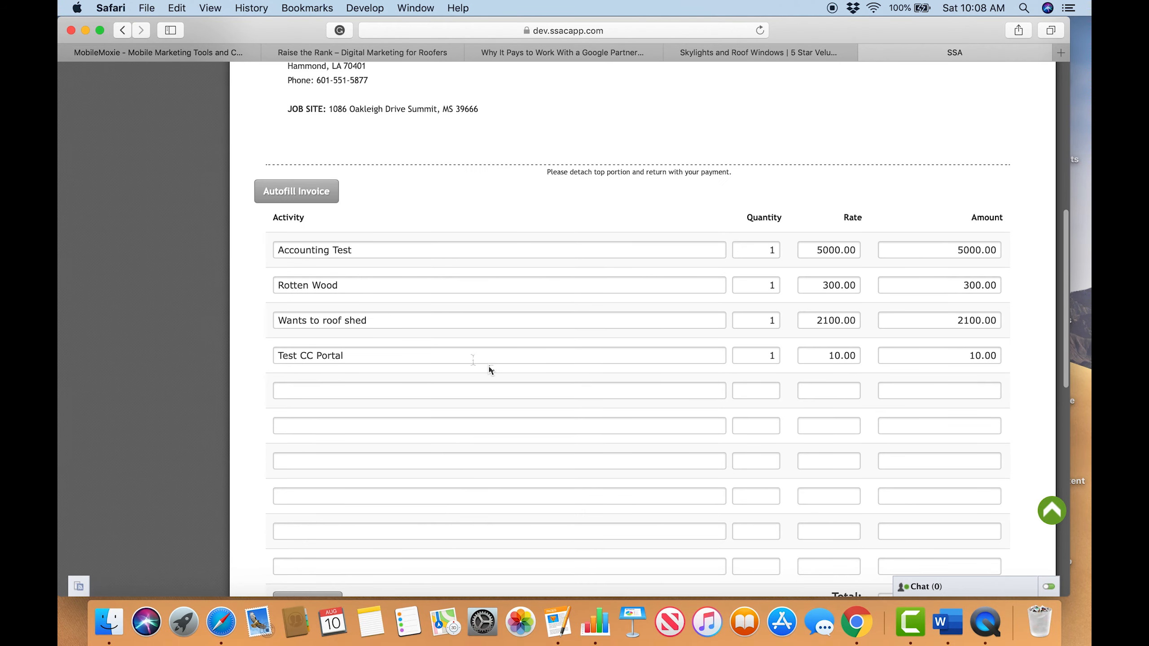
{"action": "scroll", "coordinate": [649, 287], "scroll_direction": "down", "scroll_amount": 8}
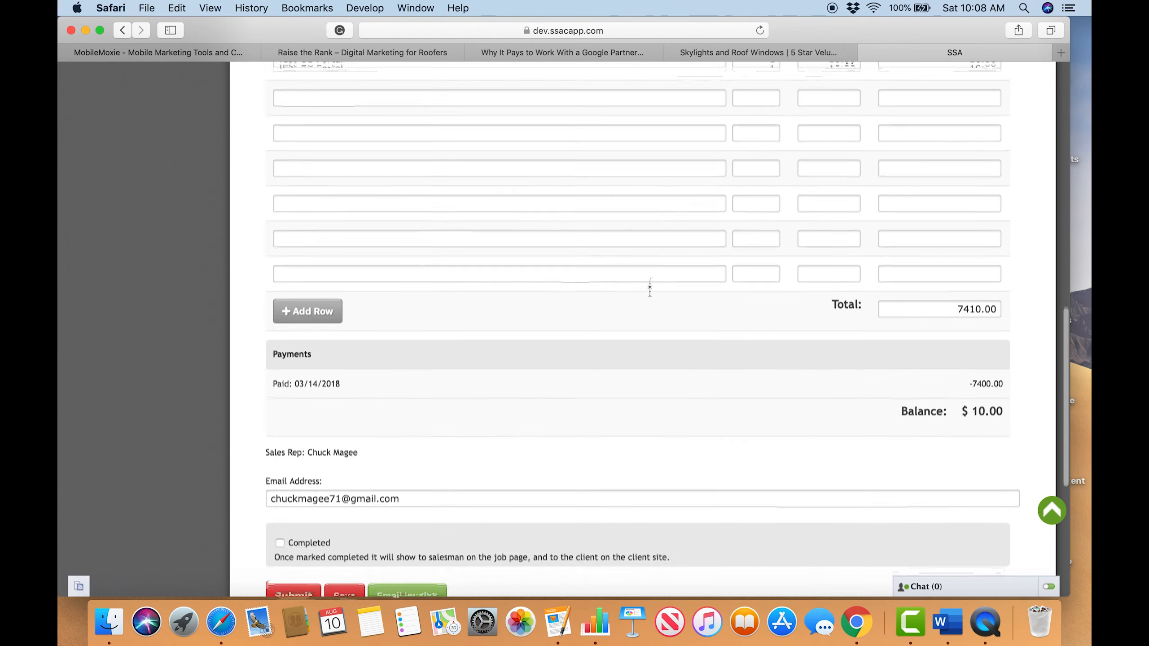
{"action": "scroll", "coordinate": [649, 287], "scroll_direction": "down", "scroll_amount": 1}
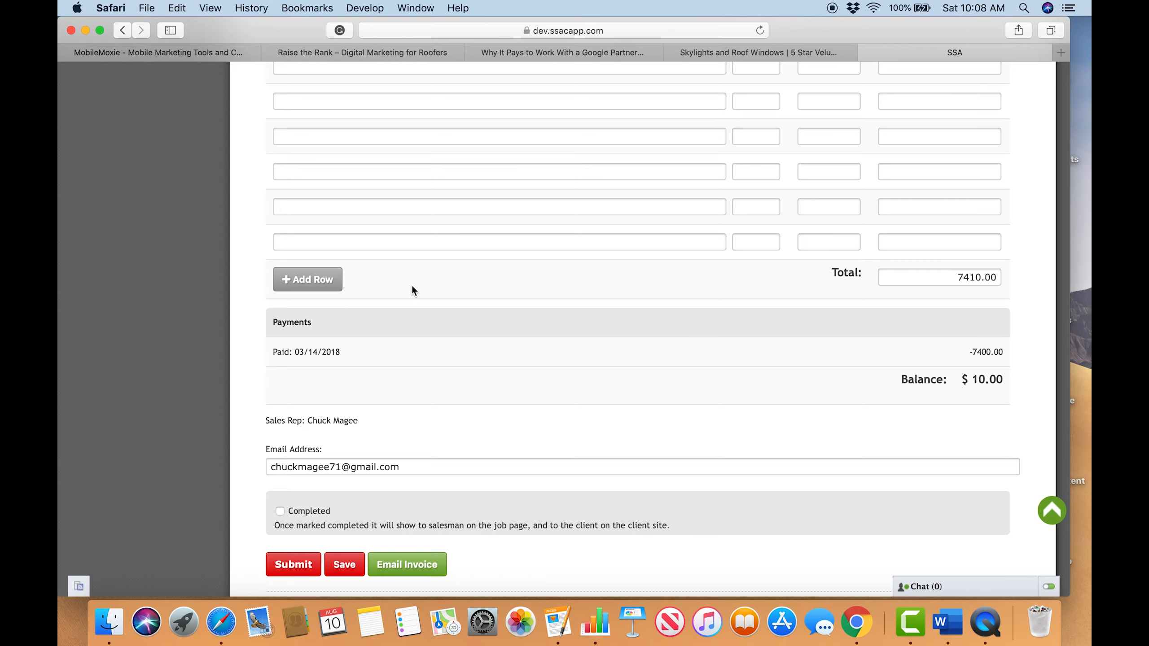
Add two blank rows at the end of the invoice's activity list.
{"action": "scroll", "coordinate": [413, 290], "scroll_direction": "up", "scroll_amount": 1}
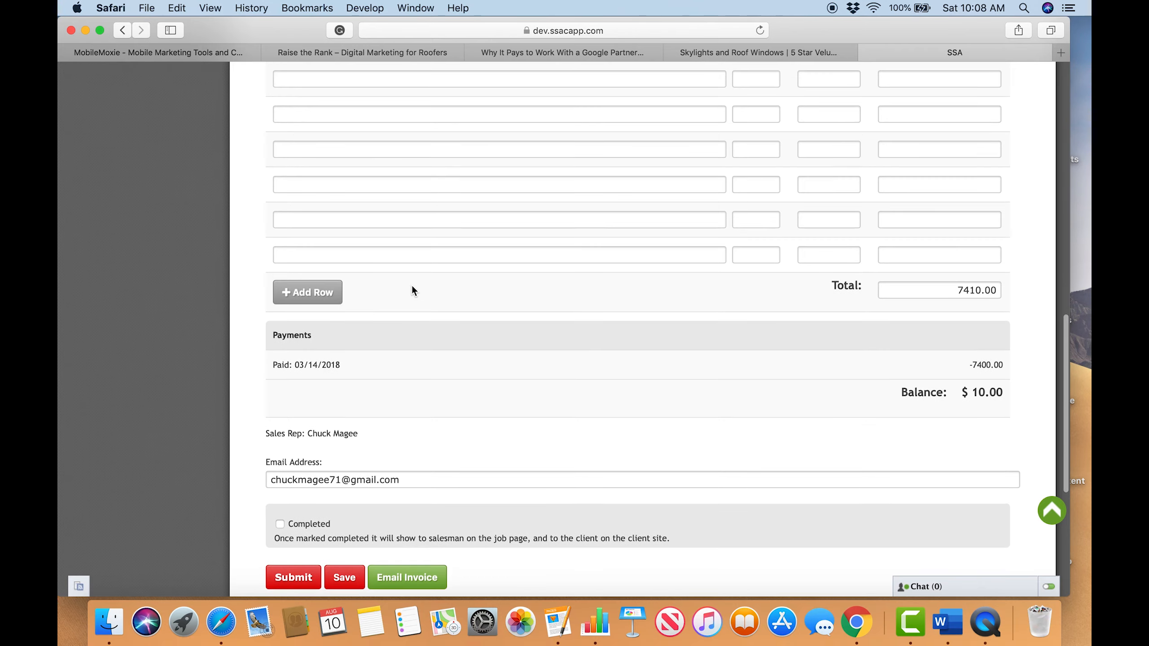
{"action": "left_click", "coordinate": [296, 300]}
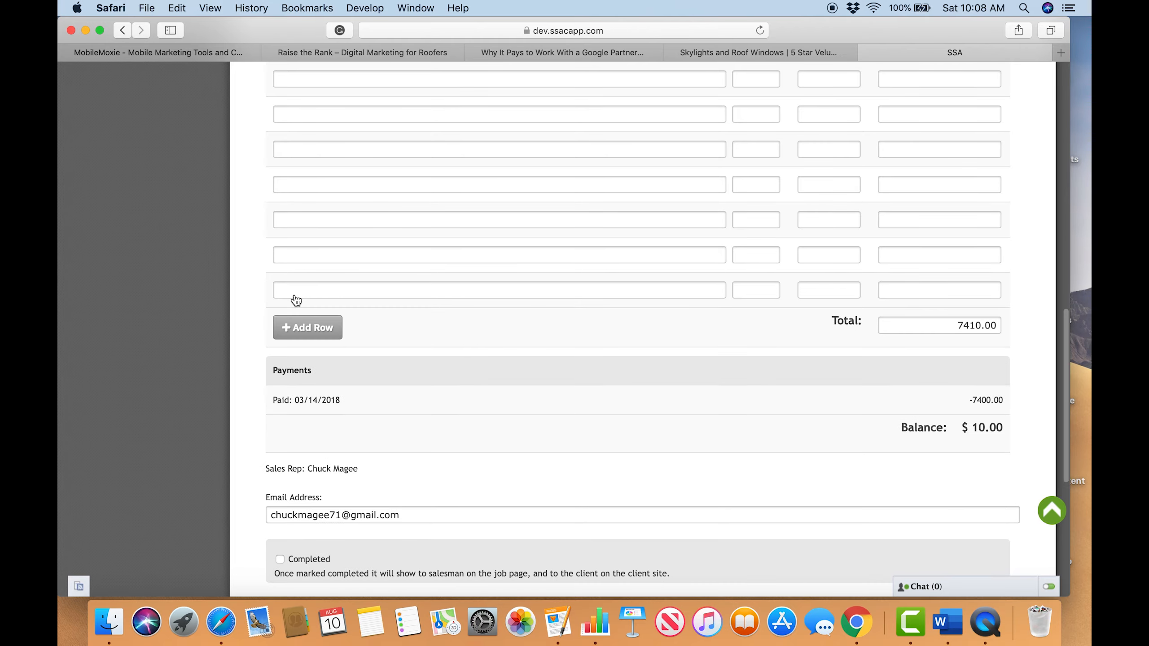
{"action": "left_click", "coordinate": [308, 322]}
Save the invoice and dismiss the save message.
{"action": "scroll", "coordinate": [503, 316], "scroll_direction": "down", "scroll_amount": 6}
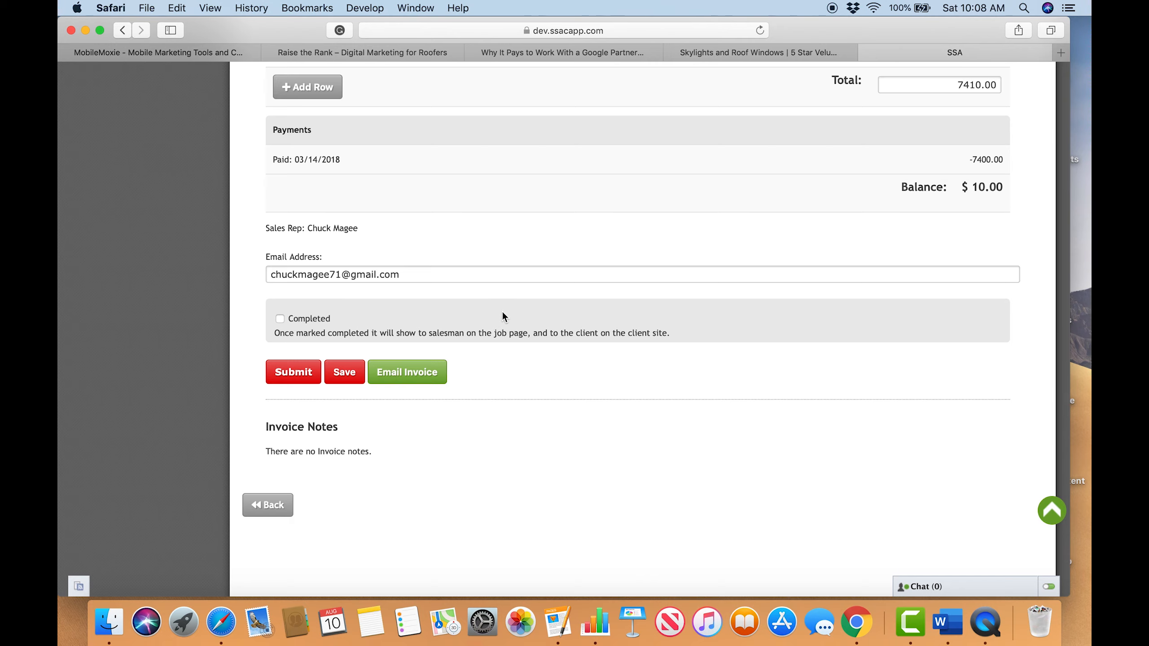
{"action": "scroll", "coordinate": [503, 316], "scroll_direction": "up", "scroll_amount": 2}
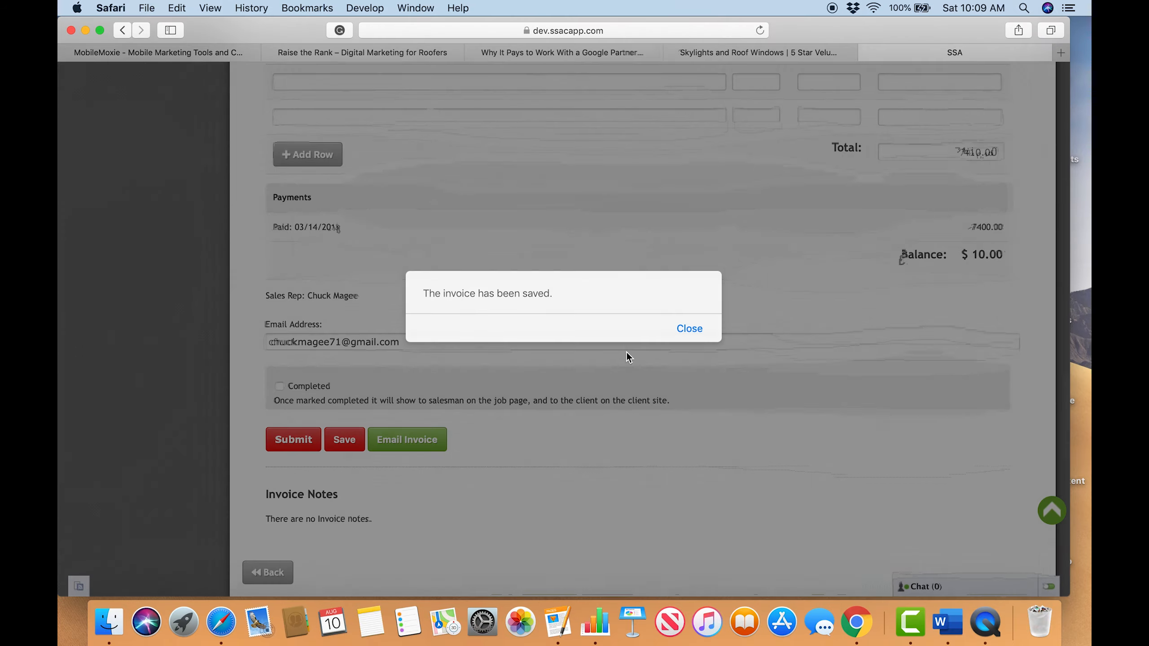
{"action": "left_click", "coordinate": [701, 328]}
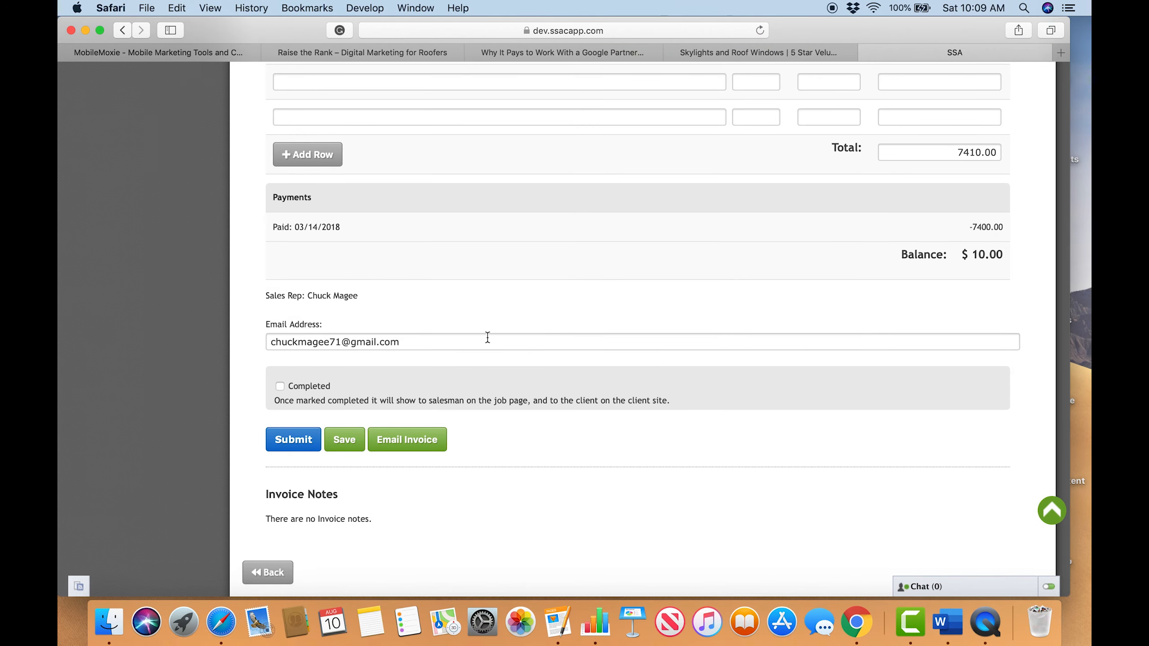
Mark the invoice as Completed and email it to the client.
{"action": "left_click", "coordinate": [280, 385]}
{"action": "left_click", "coordinate": [410, 445]}
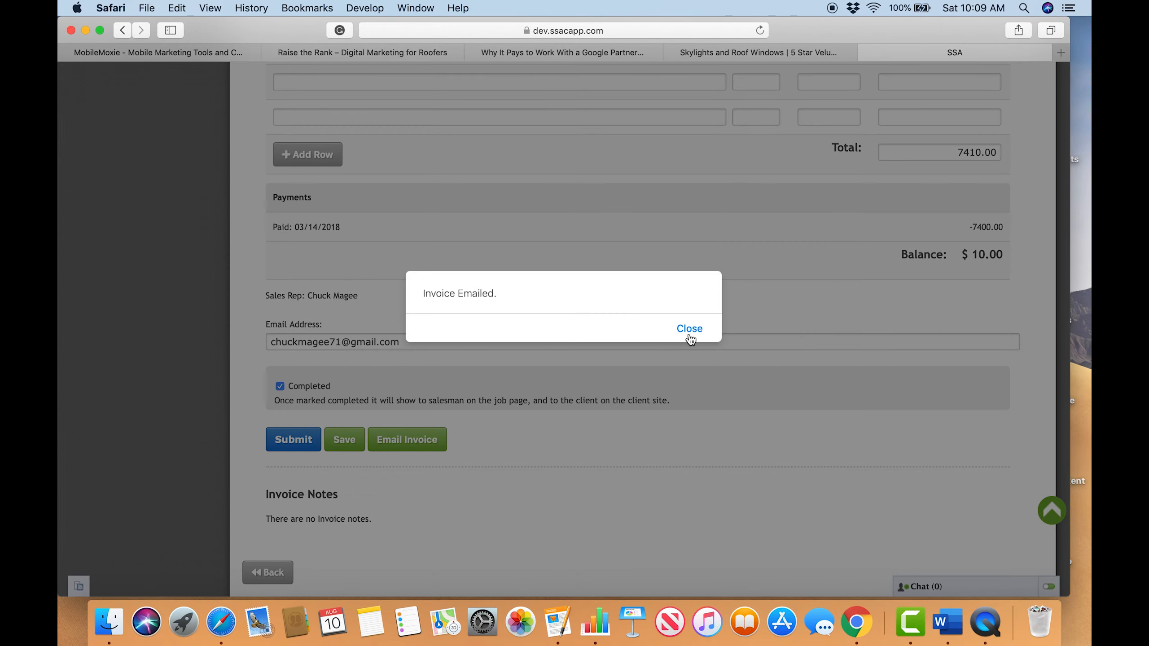
{"action": "left_click", "coordinate": [689, 330]}
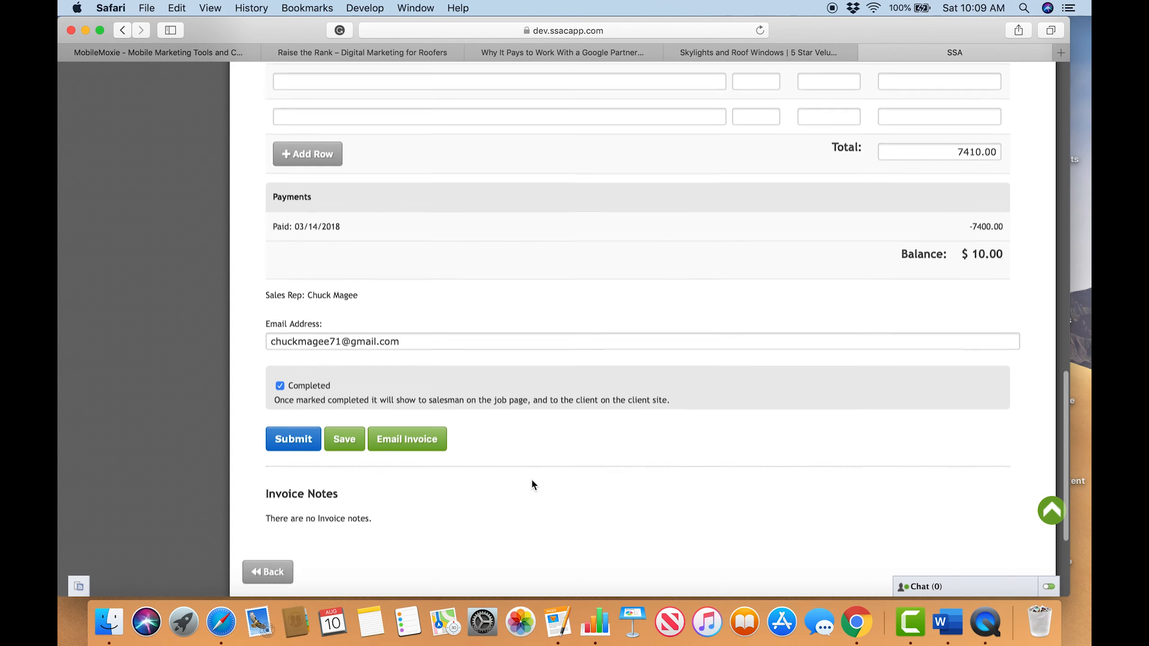
Return to the job's accounting page and open the Statement from its invoices section.
{"action": "scroll", "coordinate": [532, 480], "scroll_direction": "down", "scroll_amount": 3}
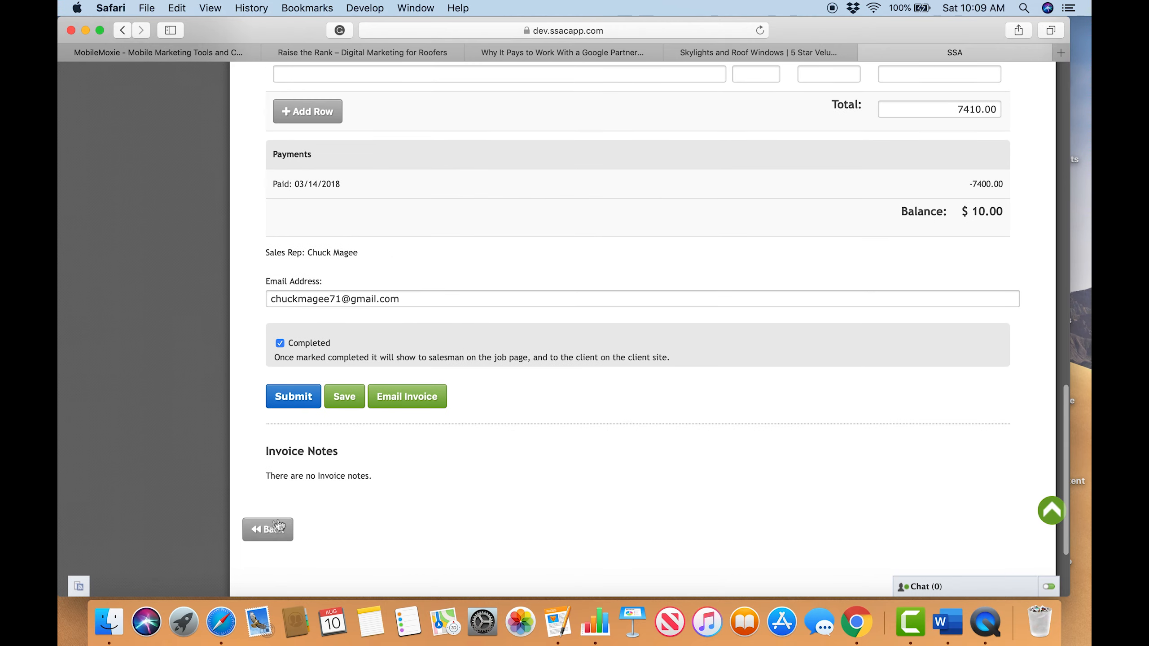
{"action": "left_click", "coordinate": [267, 530]}
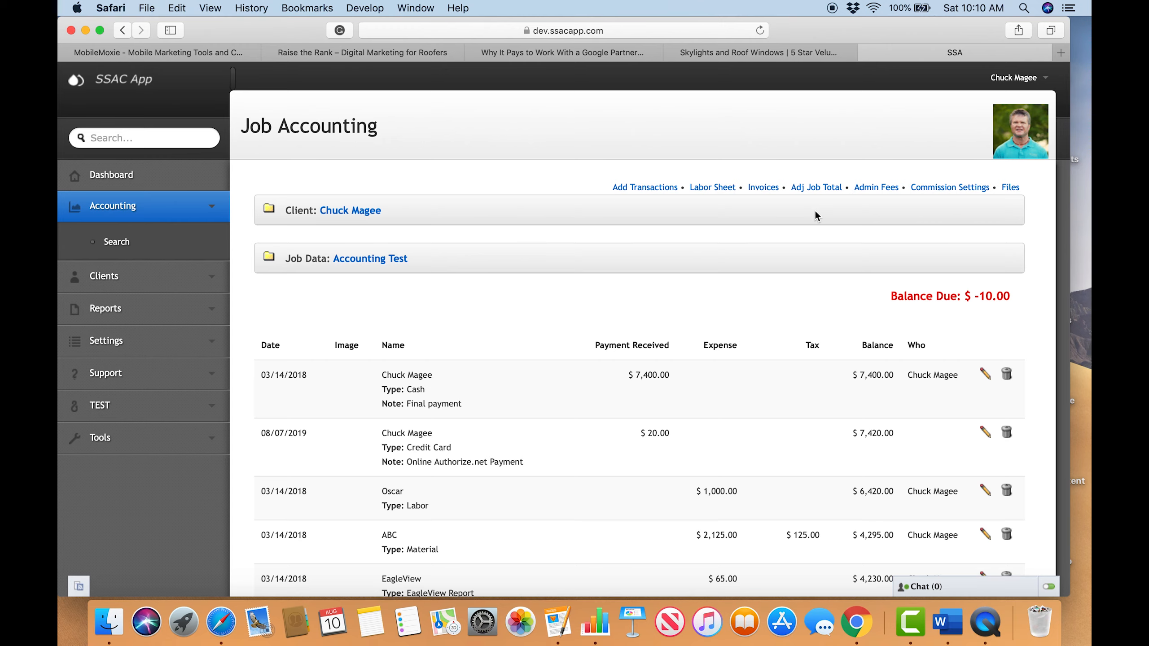
{"action": "left_click", "coordinate": [763, 186]}
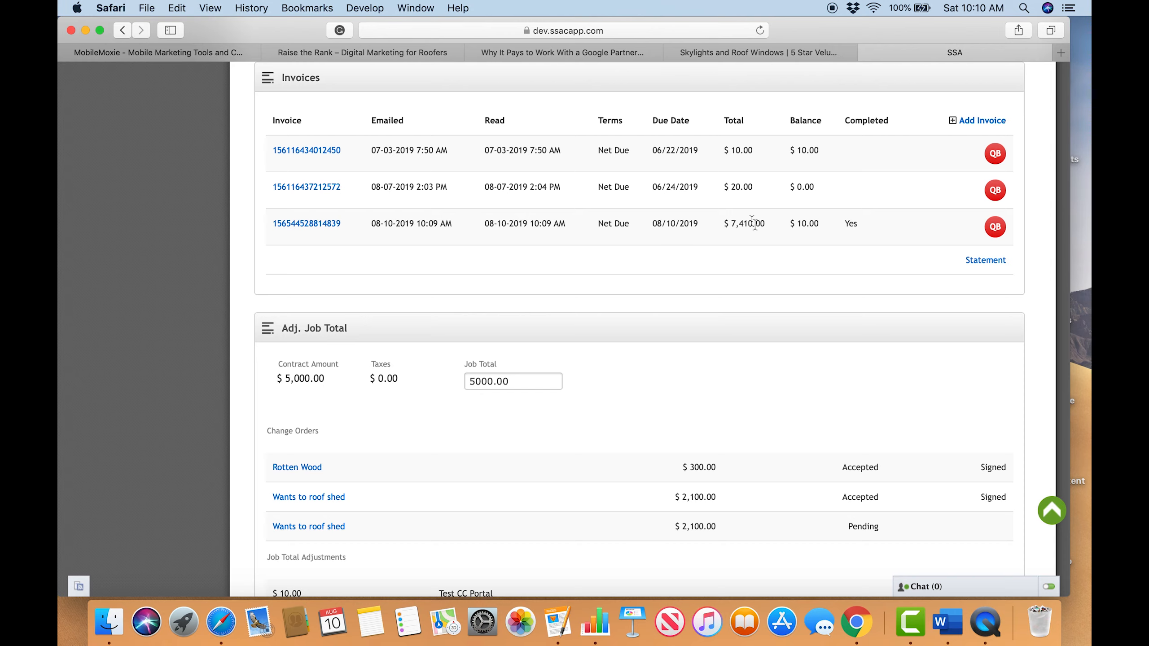
{"action": "left_click", "coordinate": [986, 261]}
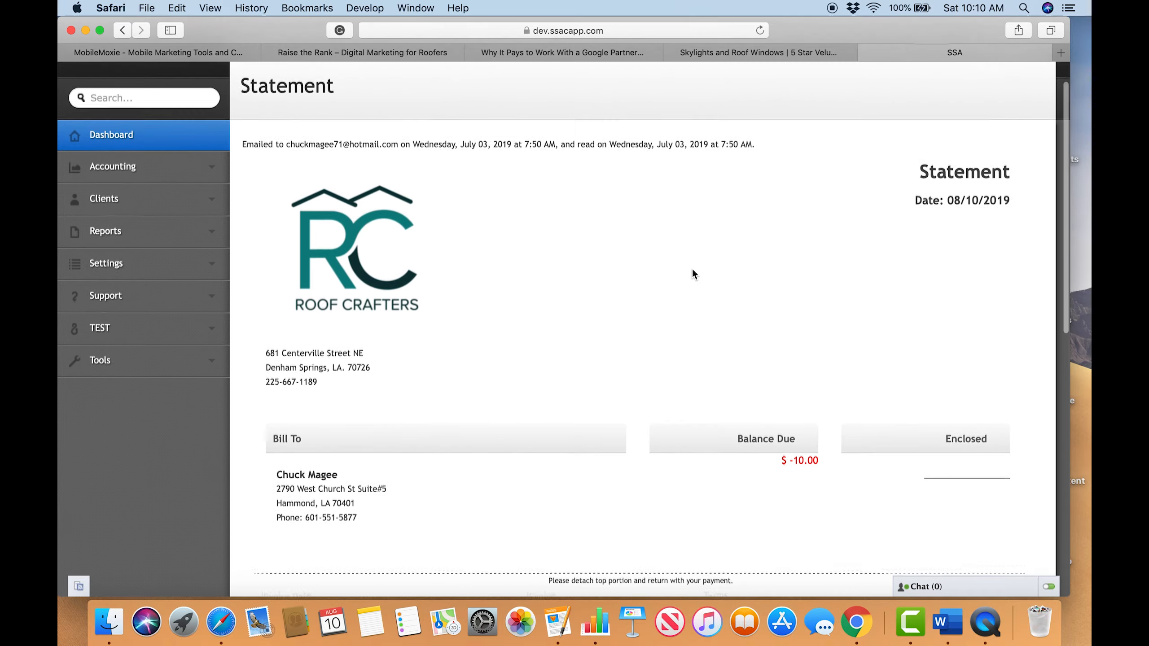
Examine the statement's balance due, listed invoices, payments and total, down to the email option.
{"action": "scroll", "coordinate": [692, 273], "scroll_direction": "down", "scroll_amount": 5}
{"action": "scroll", "coordinate": [692, 272], "scroll_direction": "down", "scroll_amount": 5}
{"action": "scroll", "coordinate": [692, 272], "scroll_direction": "up", "scroll_amount": 4}
{"action": "scroll", "coordinate": [693, 271], "scroll_direction": "up", "scroll_amount": 5}
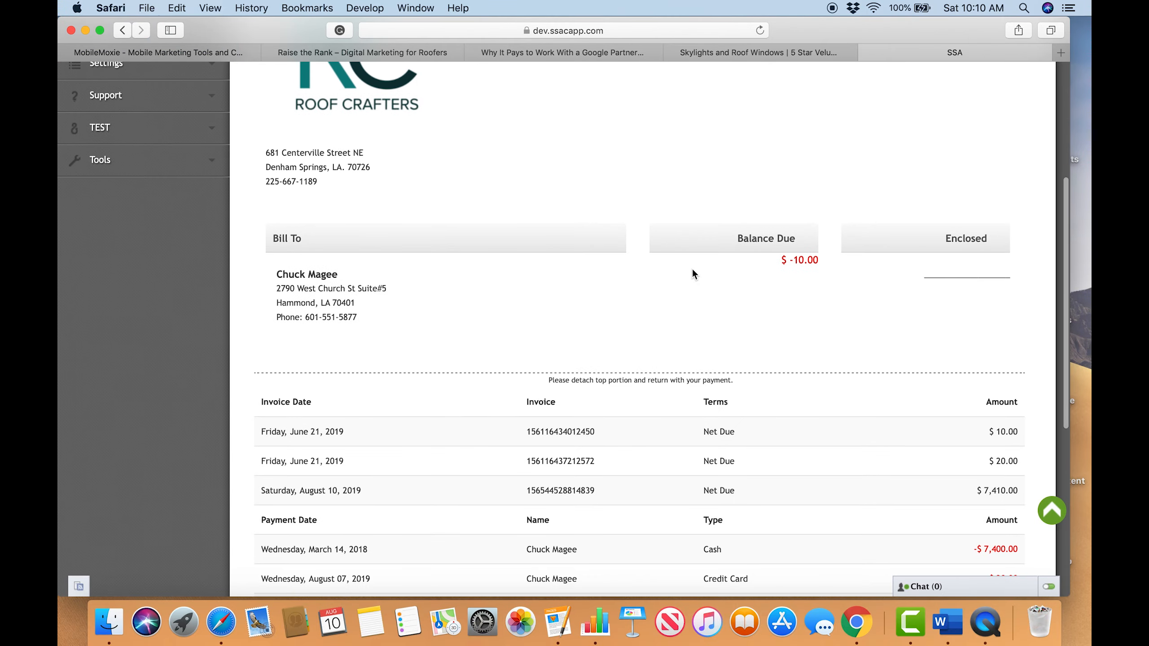
{"action": "scroll", "coordinate": [693, 273], "scroll_direction": "down", "scroll_amount": 5}
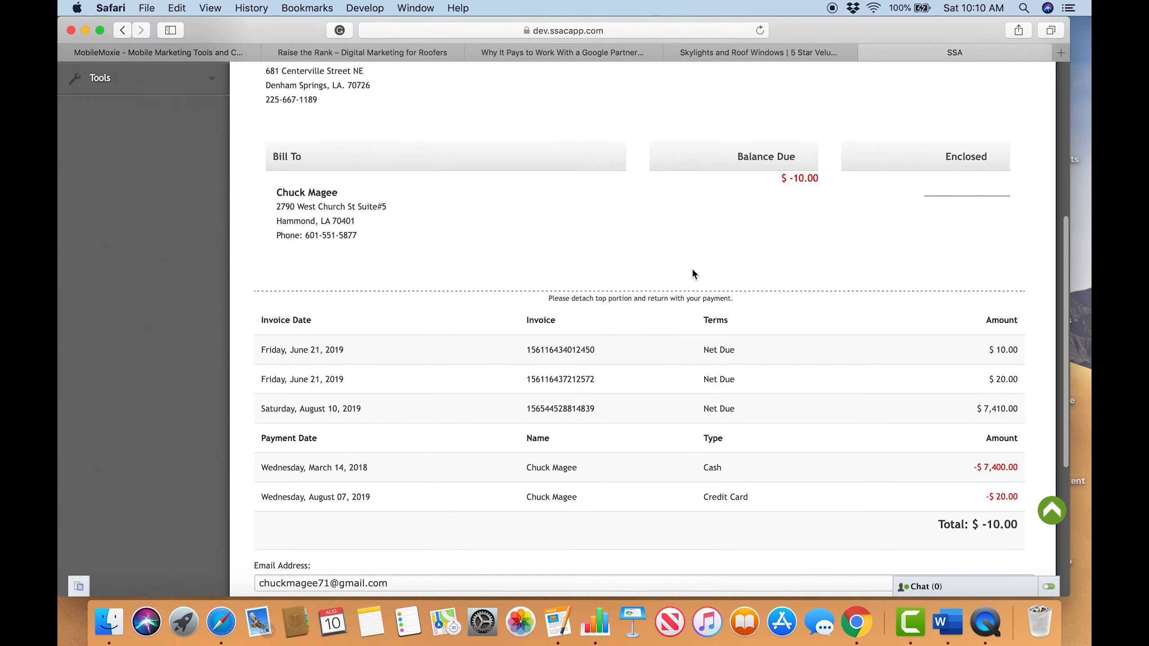
{"action": "scroll", "coordinate": [692, 270], "scroll_direction": "down", "scroll_amount": 3}
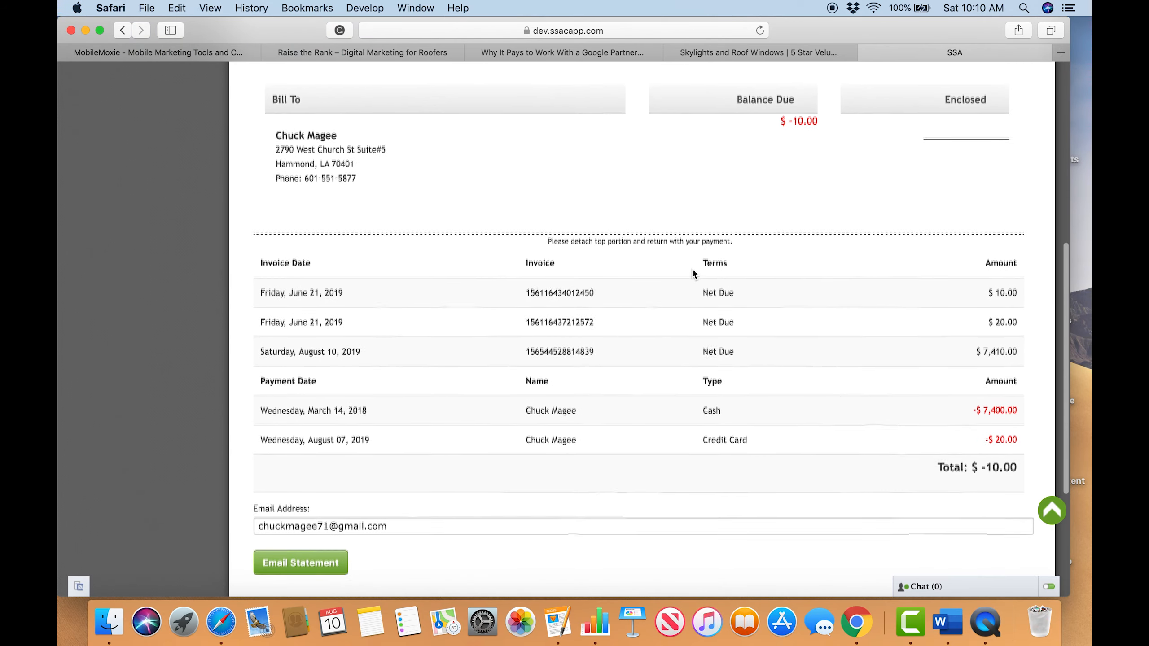
{"action": "scroll", "coordinate": [692, 273], "scroll_direction": "down", "scroll_amount": 1}
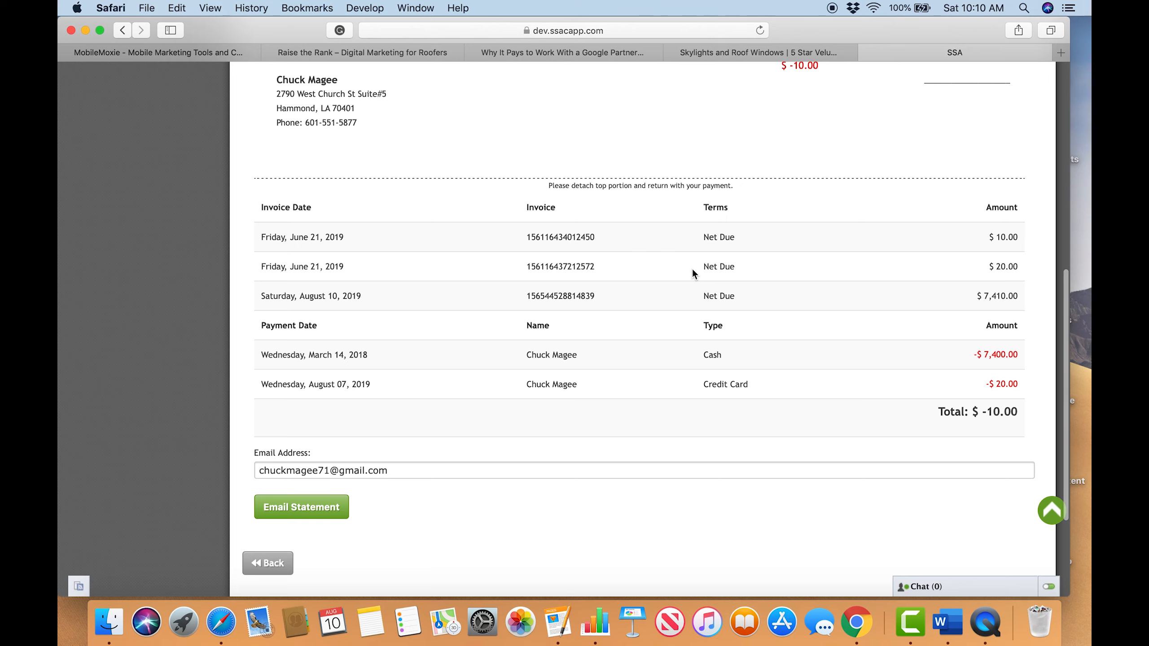
{"action": "scroll", "coordinate": [663, 413], "scroll_direction": "down", "scroll_amount": 2}
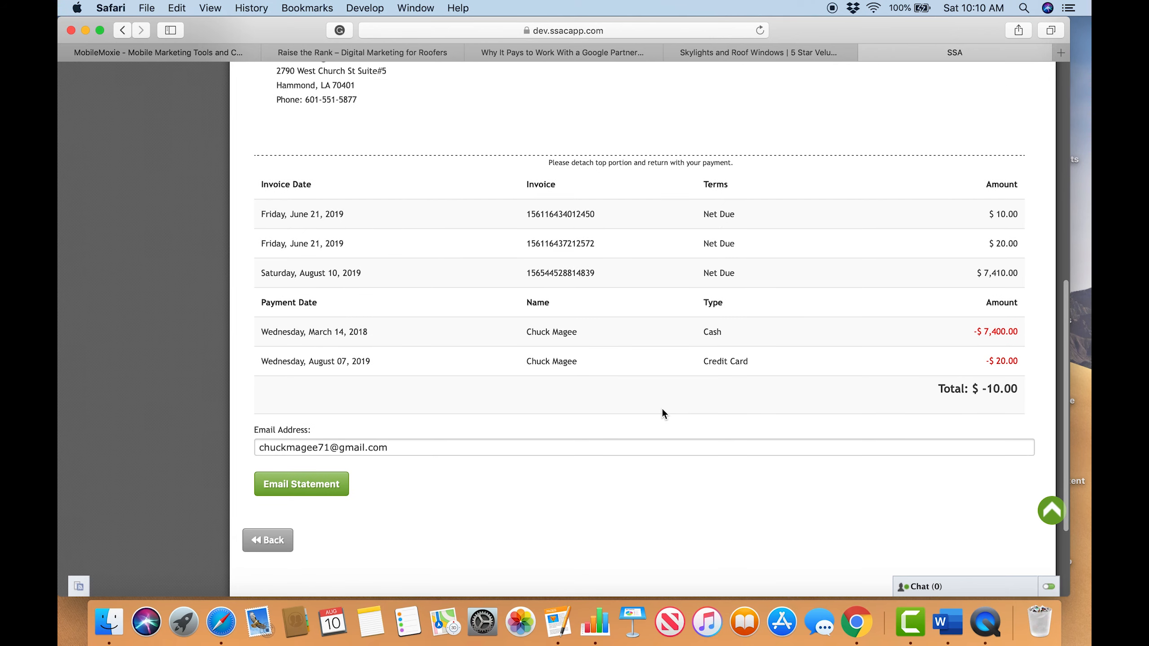
Leave the statement and open the $7,410.00 invoice due 08/10/2019 from the job's invoices section.
{"action": "scroll", "coordinate": [661, 408], "scroll_direction": "up", "scroll_amount": 1}
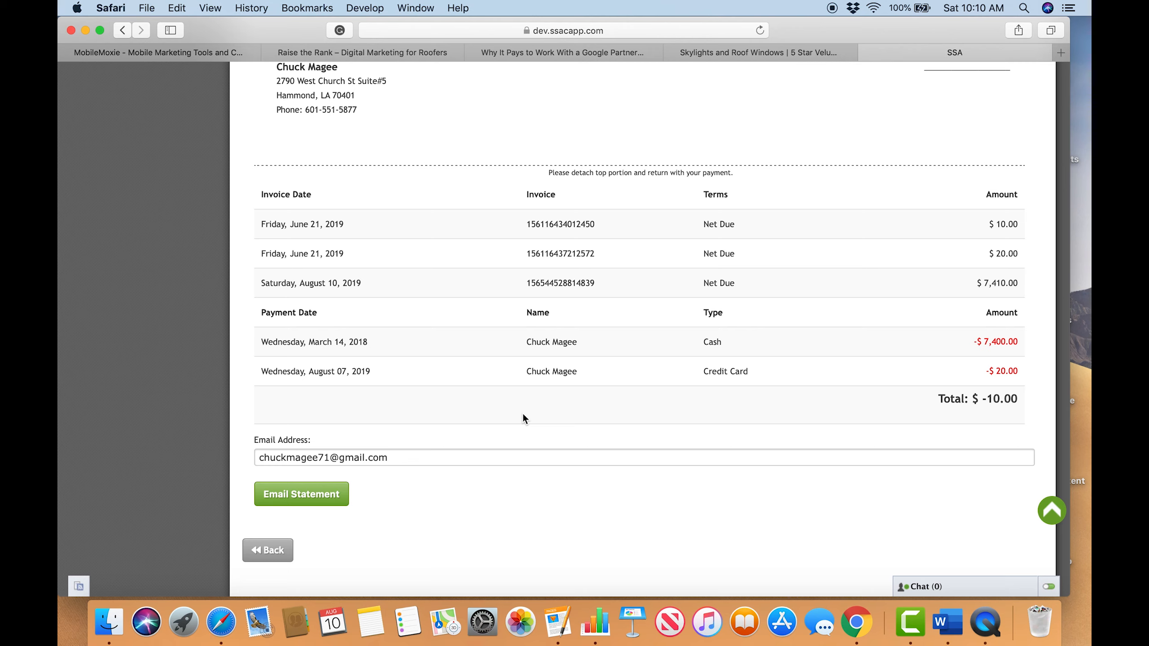
{"action": "scroll", "coordinate": [524, 416], "scroll_direction": "down", "scroll_amount": 1}
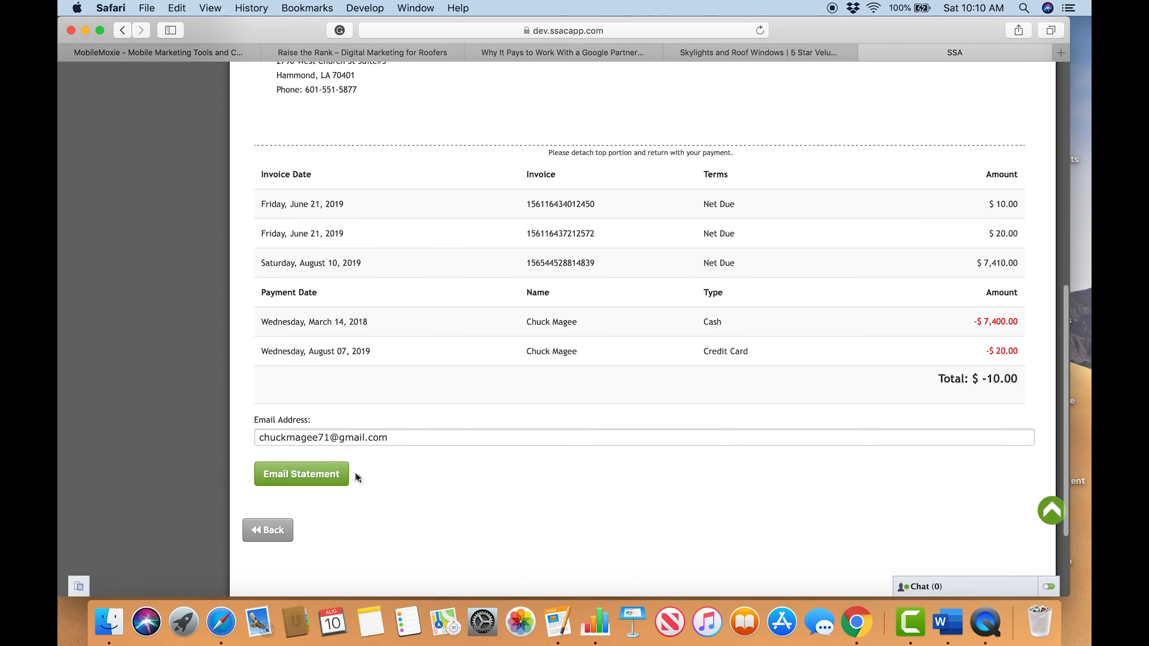
{"action": "left_click", "coordinate": [280, 536]}
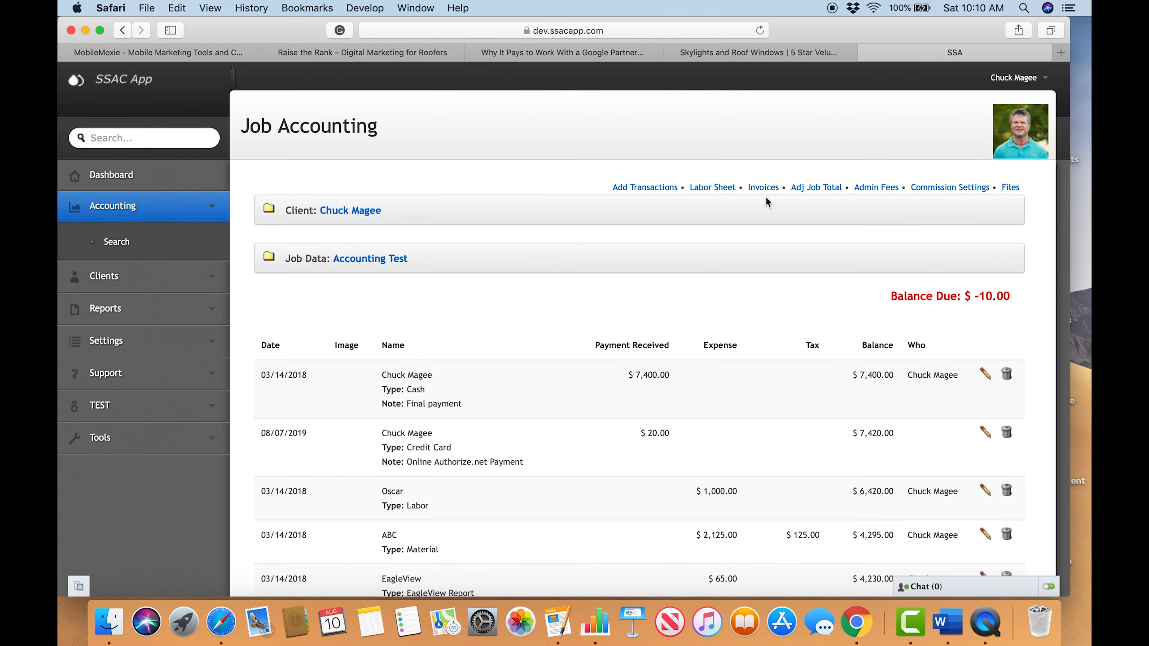
{"action": "left_click", "coordinate": [766, 187]}
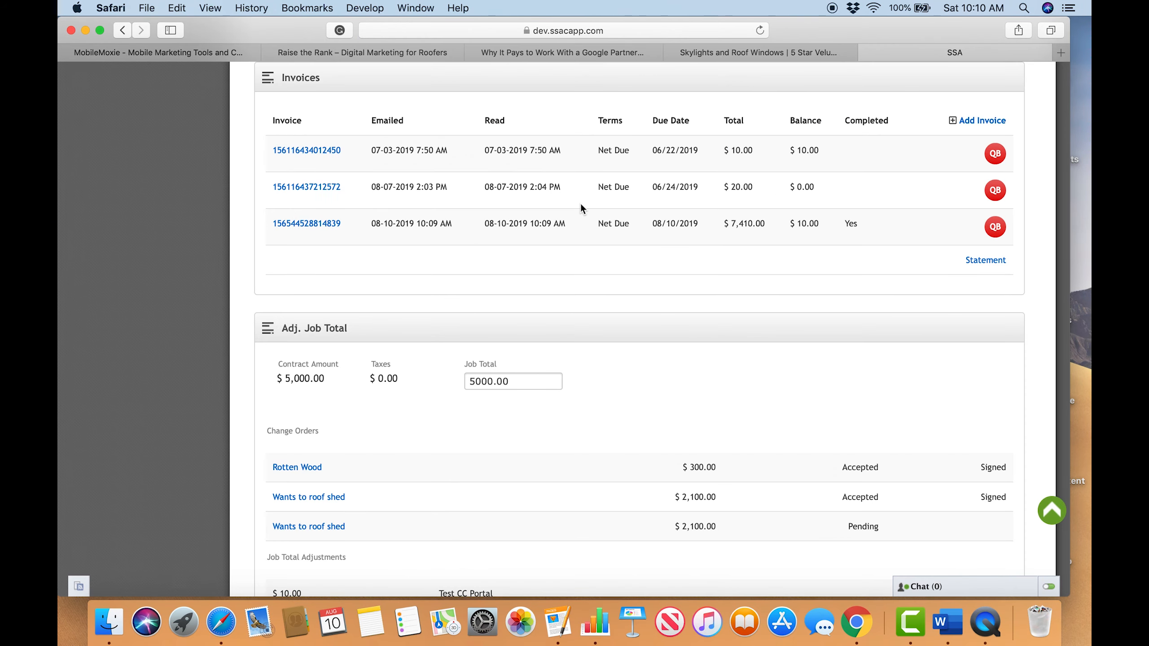
{"action": "left_click", "coordinate": [333, 224]}
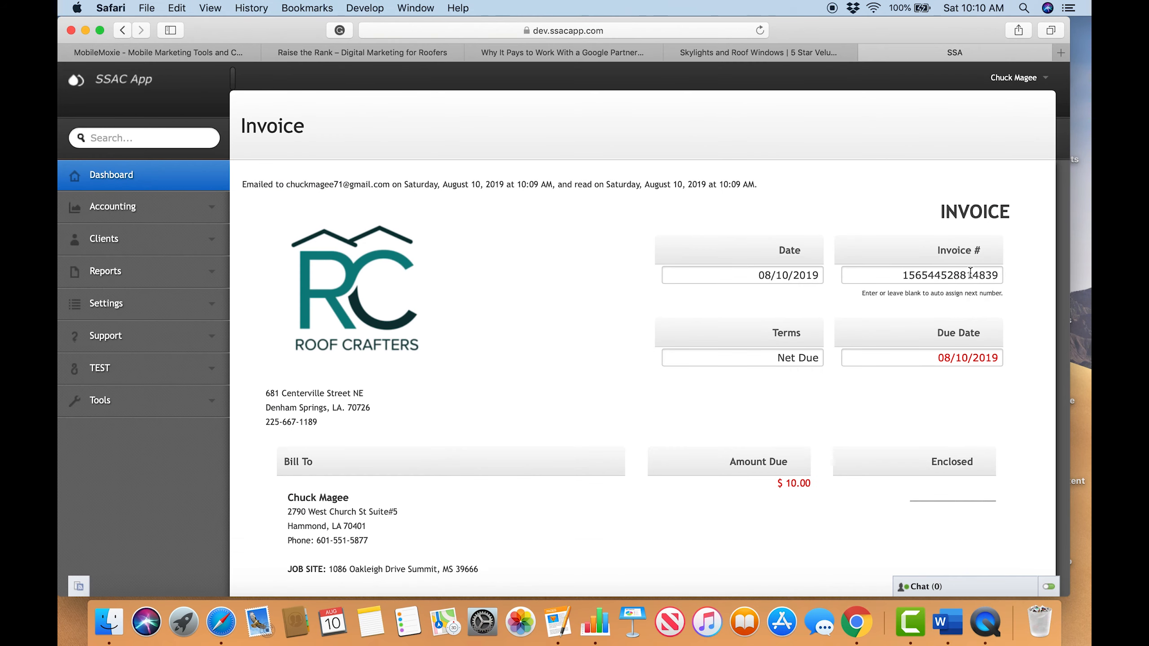
Replace the automatically assigned invoice number with 19292, save the invoice and dismiss the save message.
{"action": "double_click", "coordinate": [971, 273]}
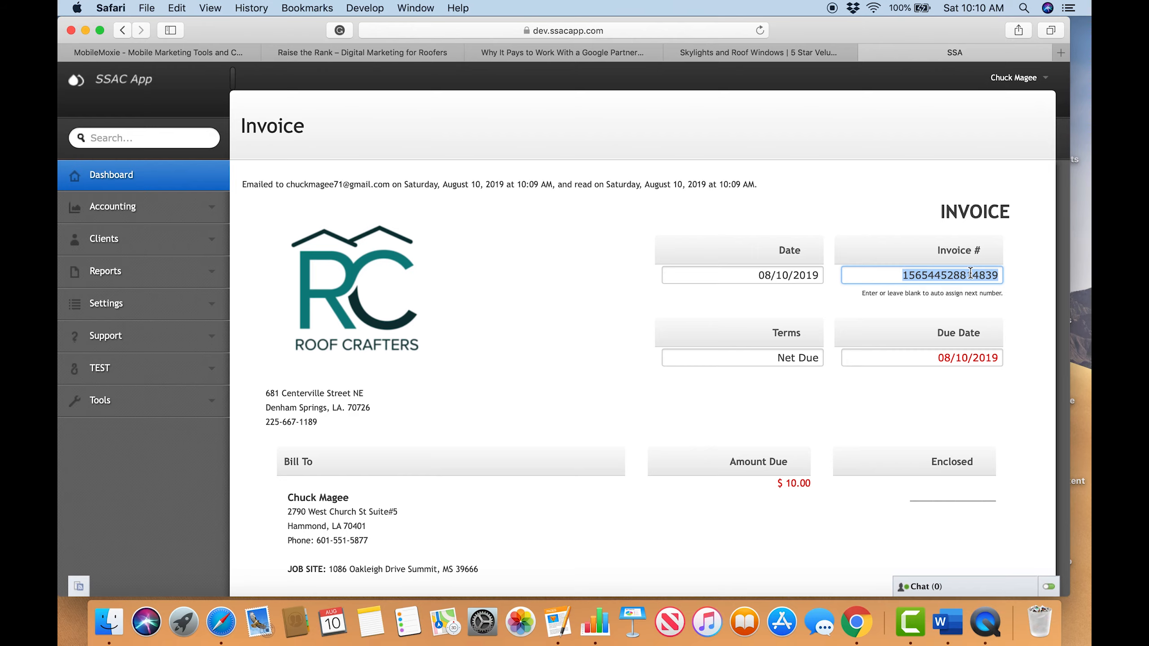
{"action": "key", "text": "BackSpace"}
{"action": "type", "text": "19292"}
{"action": "left_click", "coordinate": [766, 297]}
{"action": "scroll", "coordinate": [767, 297], "scroll_direction": "down", "scroll_amount": 15}
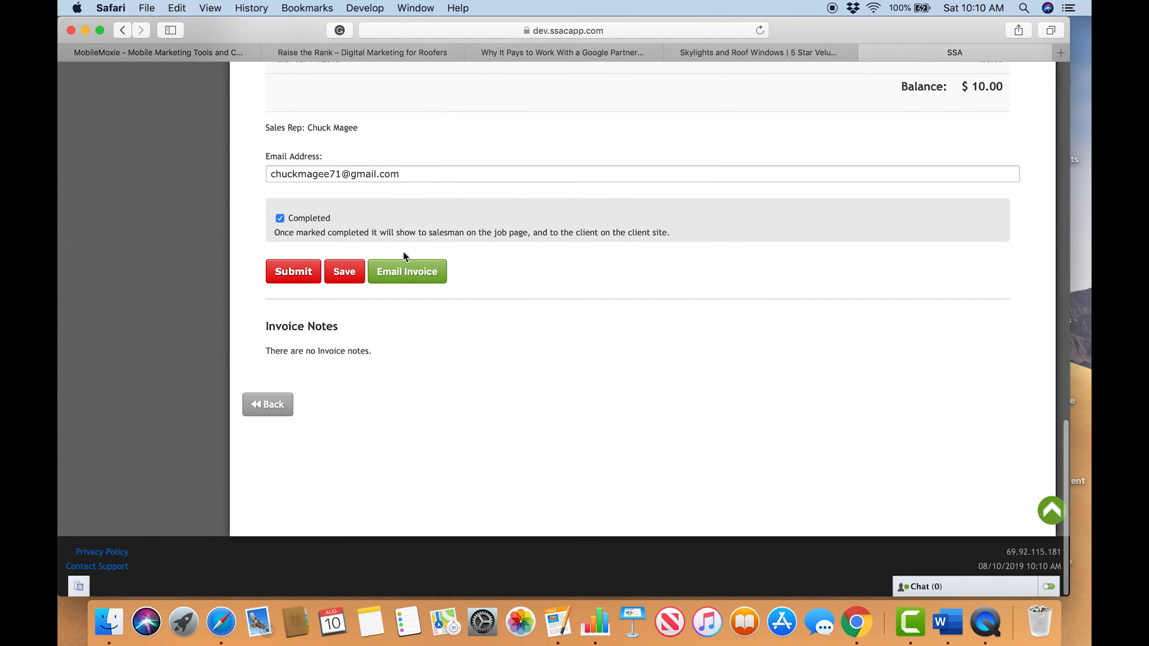
{"action": "left_click", "coordinate": [344, 270]}
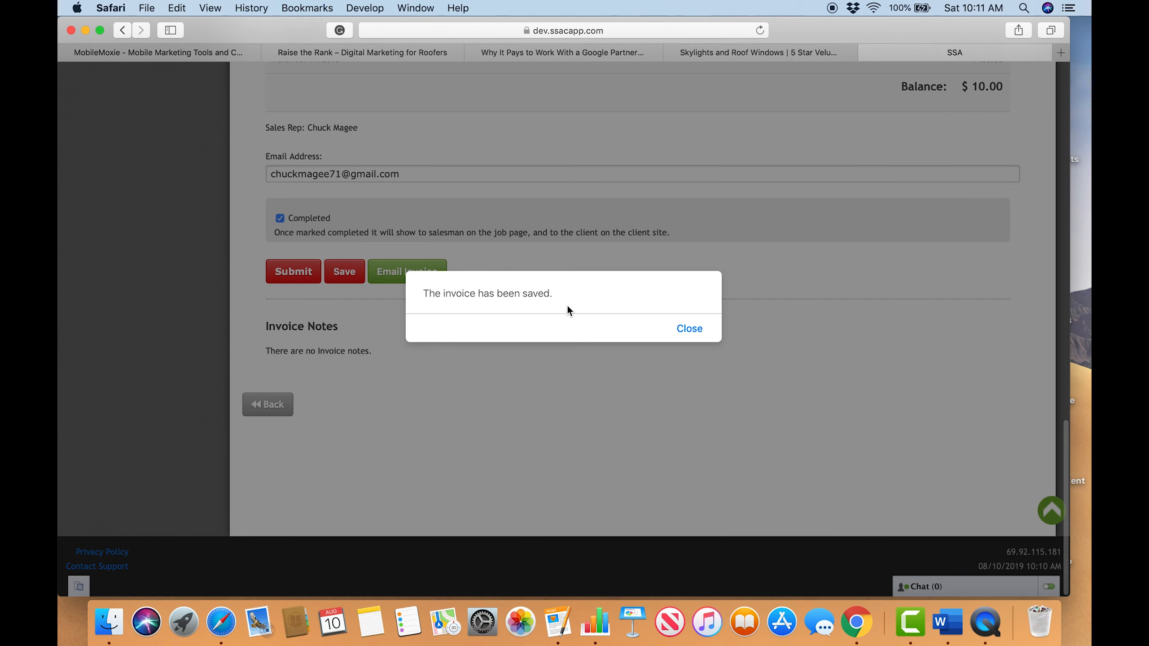
{"action": "left_click", "coordinate": [688, 328]}
Return to the job's accounting page and check the renumbered invoice in its invoices section.
{"action": "left_click", "coordinate": [285, 403]}
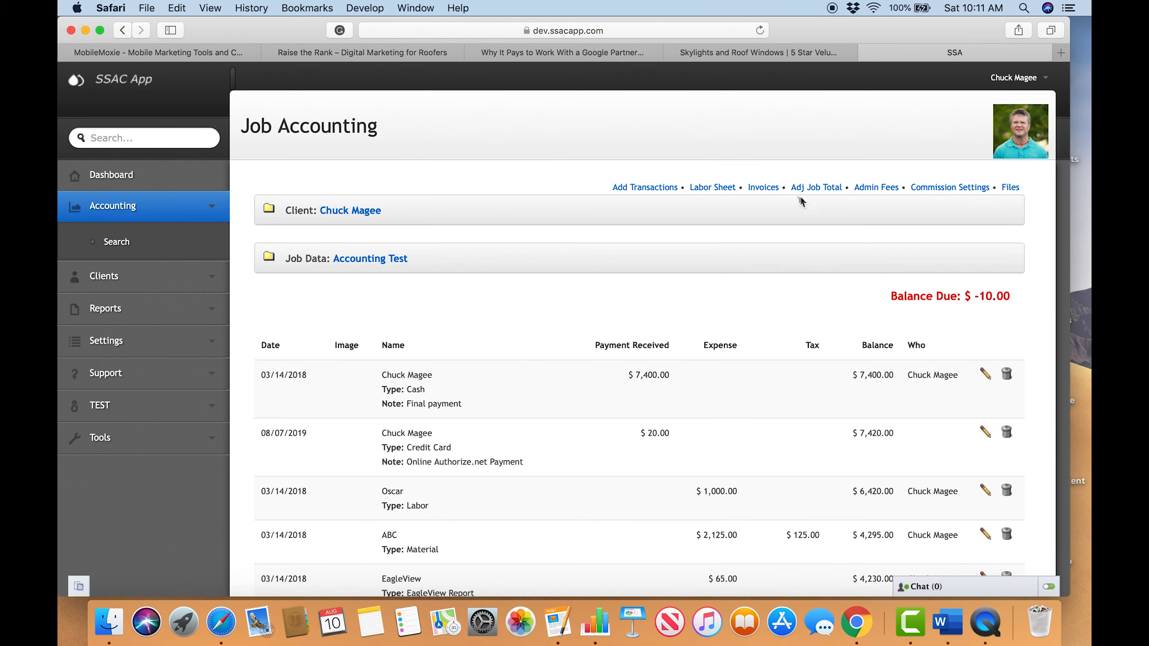
{"action": "left_click", "coordinate": [759, 187]}
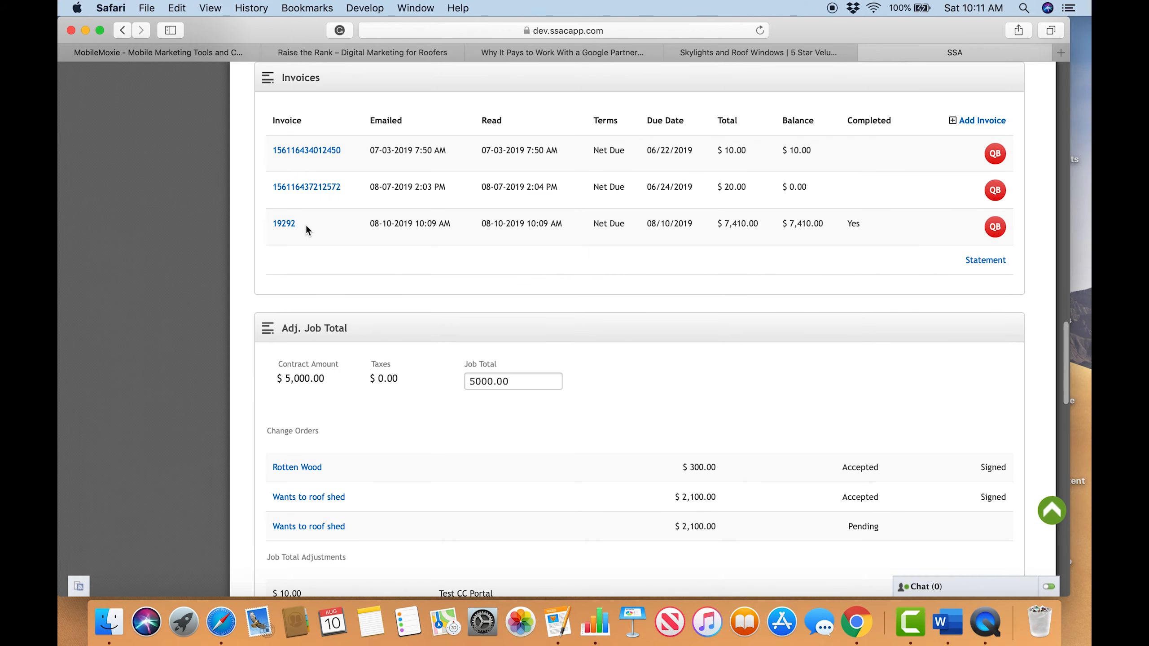
{"action": "scroll", "coordinate": [655, 287], "scroll_direction": "up", "scroll_amount": 5}
{"action": "scroll", "coordinate": [655, 287], "scroll_direction": "up", "scroll_amount": 15}
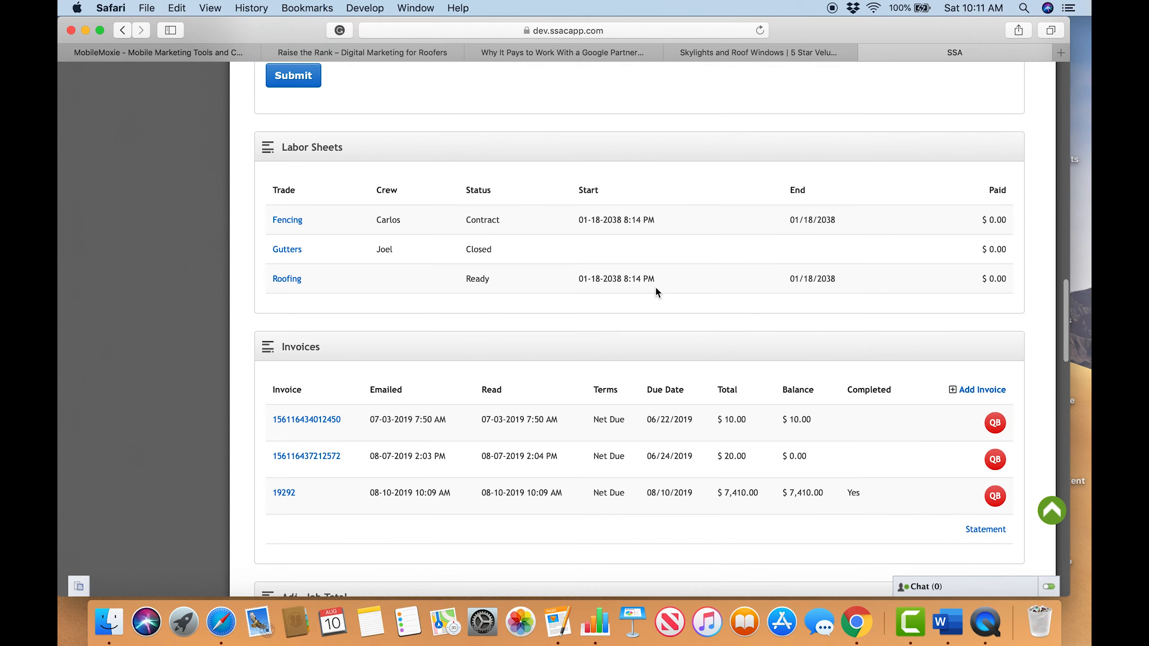